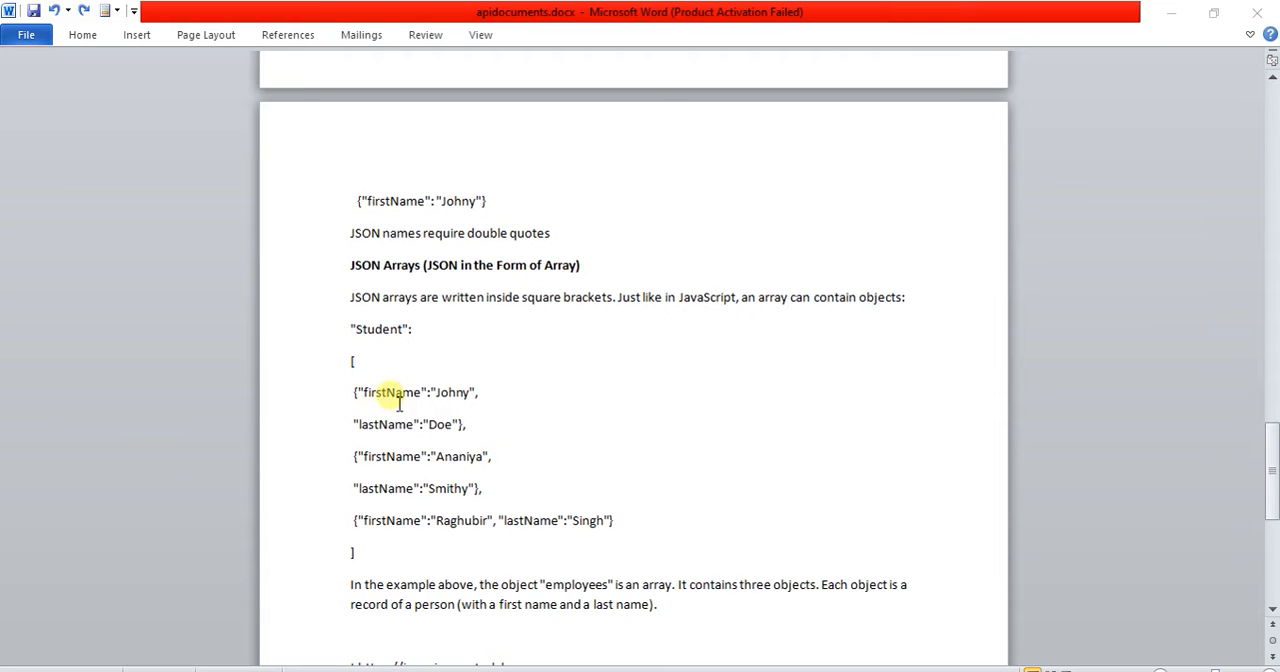
# Step: Examine the Student array in the JSON Arrays section and the nested Student JSON example above the JSON Syntax Rules
pyautogui.moveTo(362, 393); pyautogui.dragTo(465, 397)
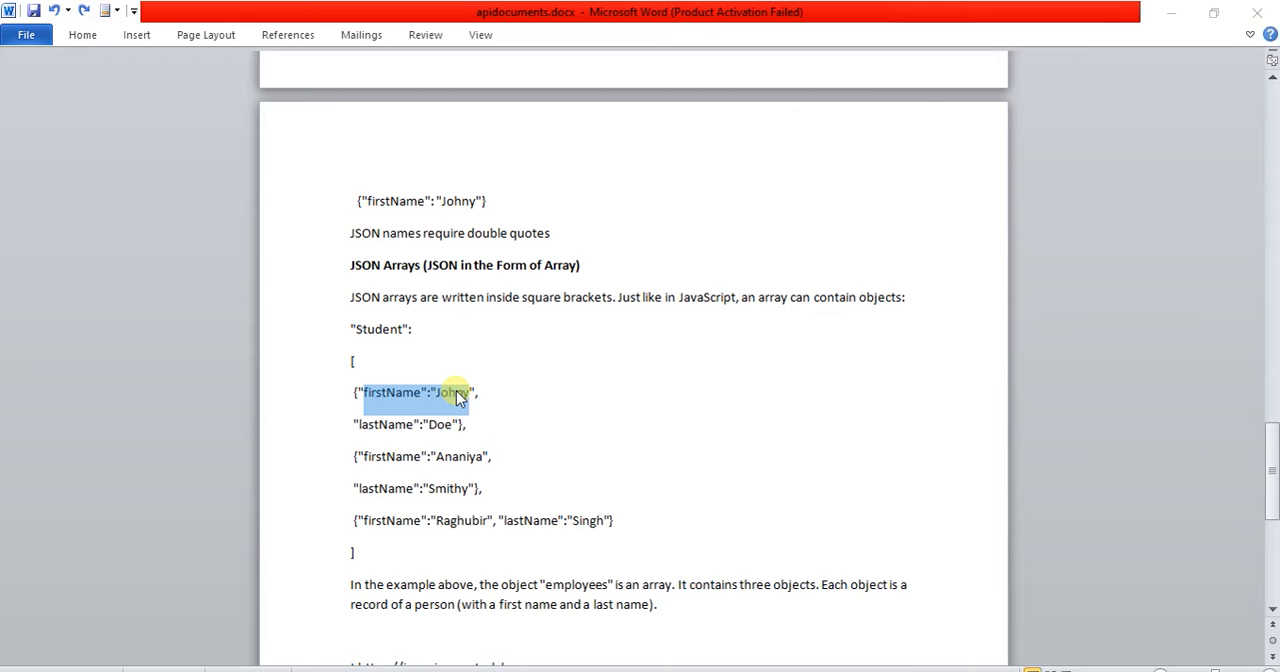
pyautogui.click(459, 397)
pyautogui.moveTo(354, 393); pyautogui.dragTo(497, 486)
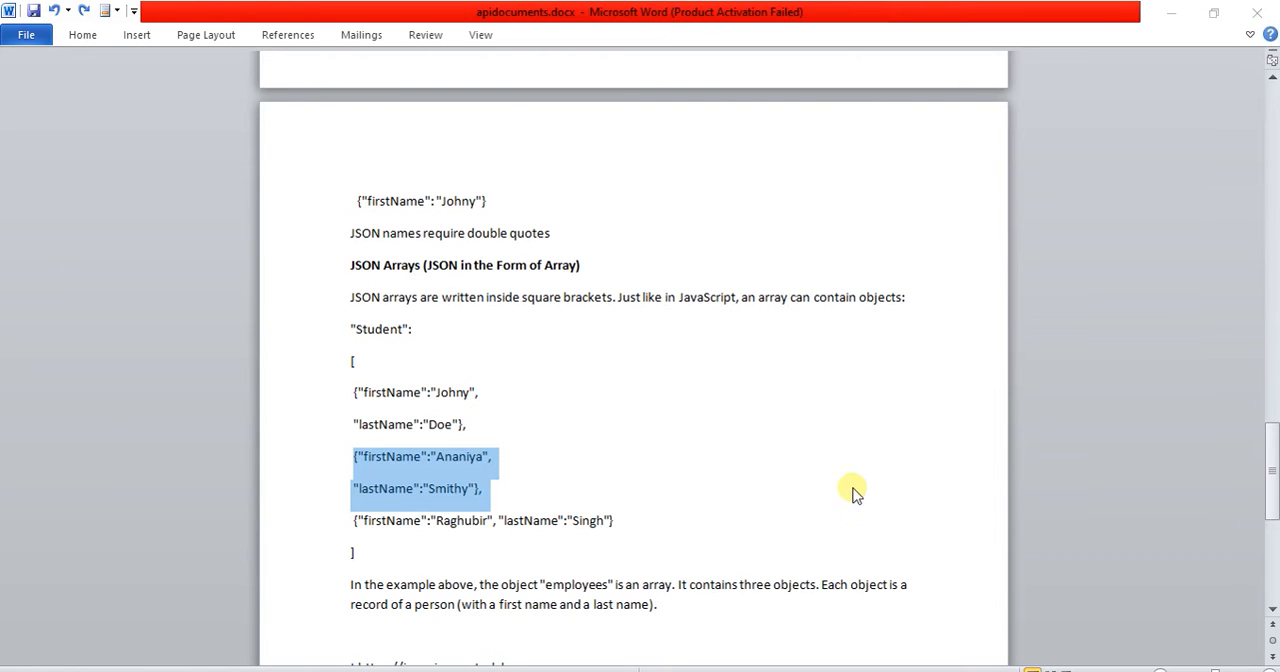
pyautogui.click(729, 471)
pyautogui.moveTo(1274, 440); pyautogui.dragTo(1275, 468)
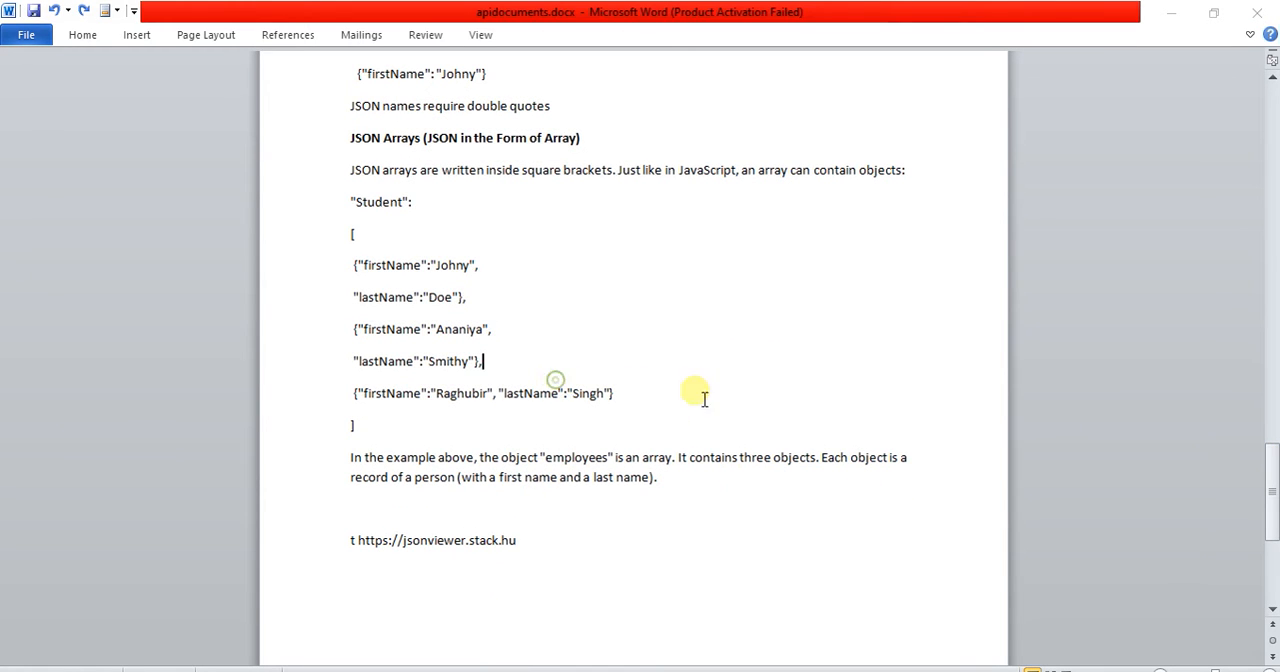
pyautogui.scroll(10, 697, 347)
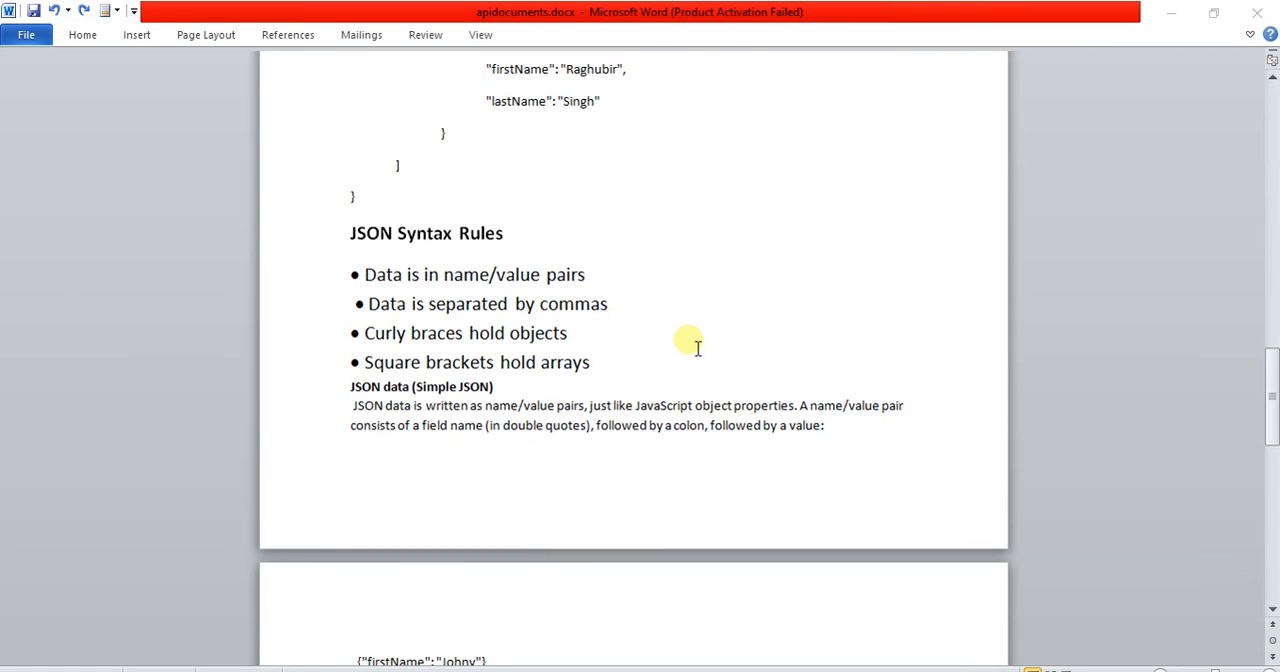
pyautogui.moveTo(1274, 394); pyautogui.dragTo(1266, 334)
pyautogui.moveTo(346, 96); pyautogui.dragTo(451, 534)
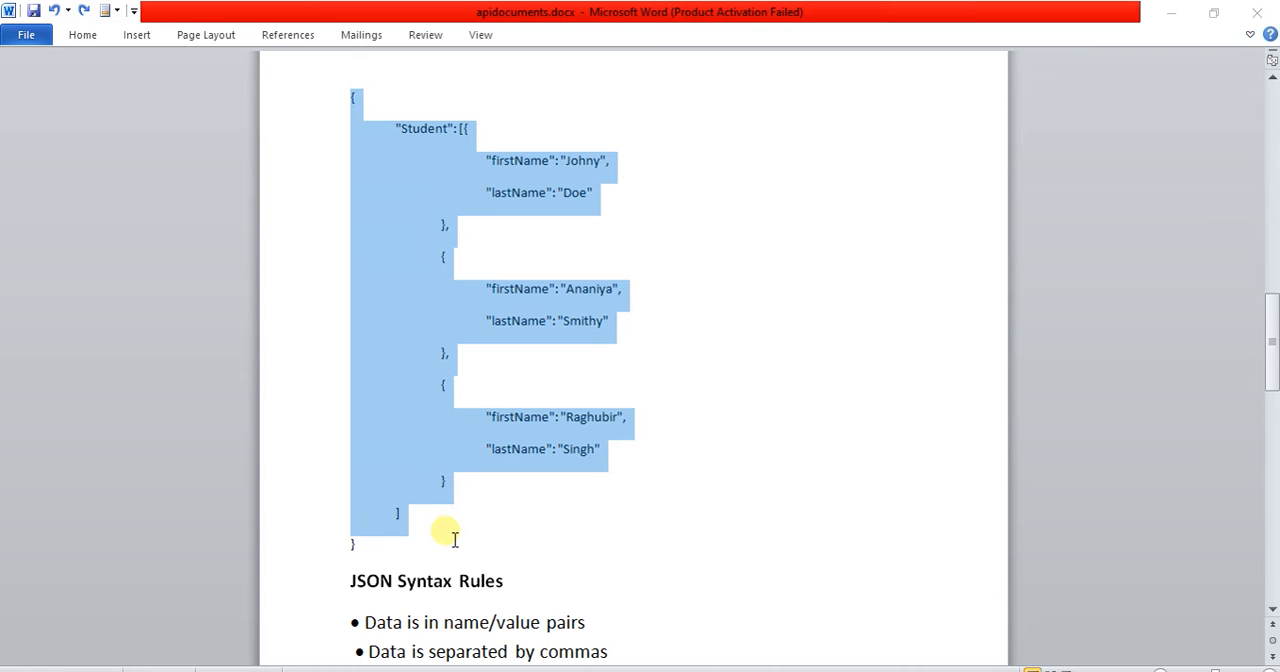
pyautogui.click(700, 338)
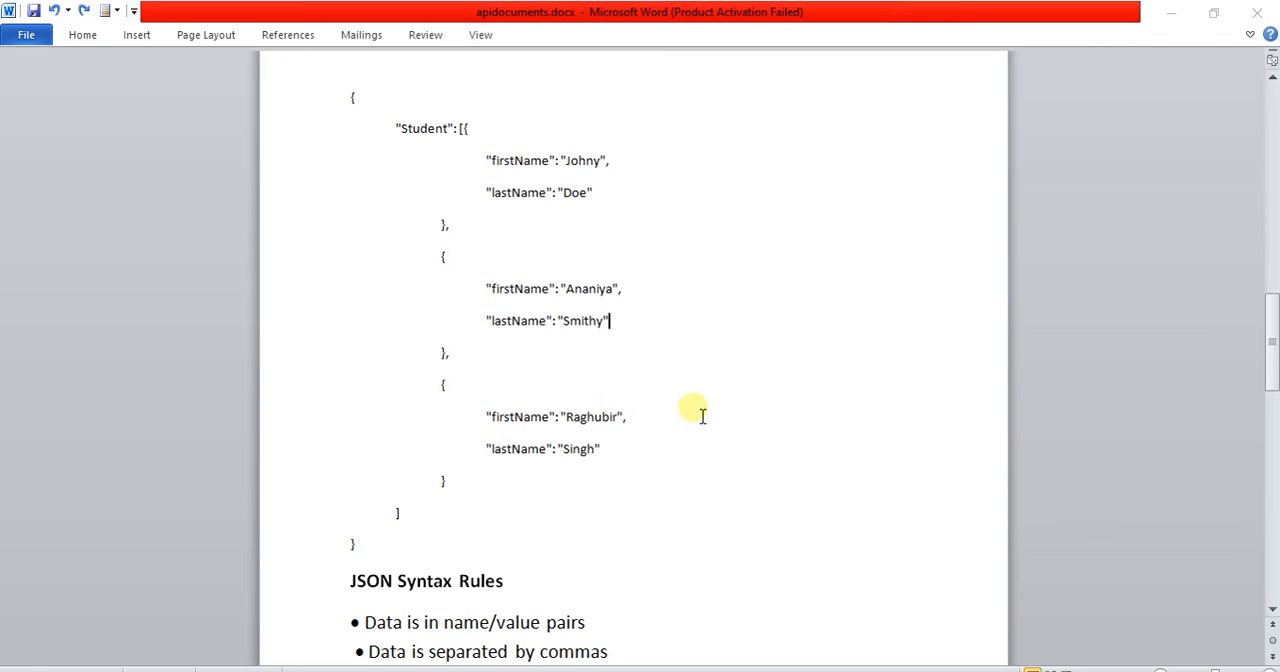
# Step: Switch to the browser, open the reqres.in List Users request for page 2, and copy its full URL
pyautogui.hotkey('alt', 'Tab')
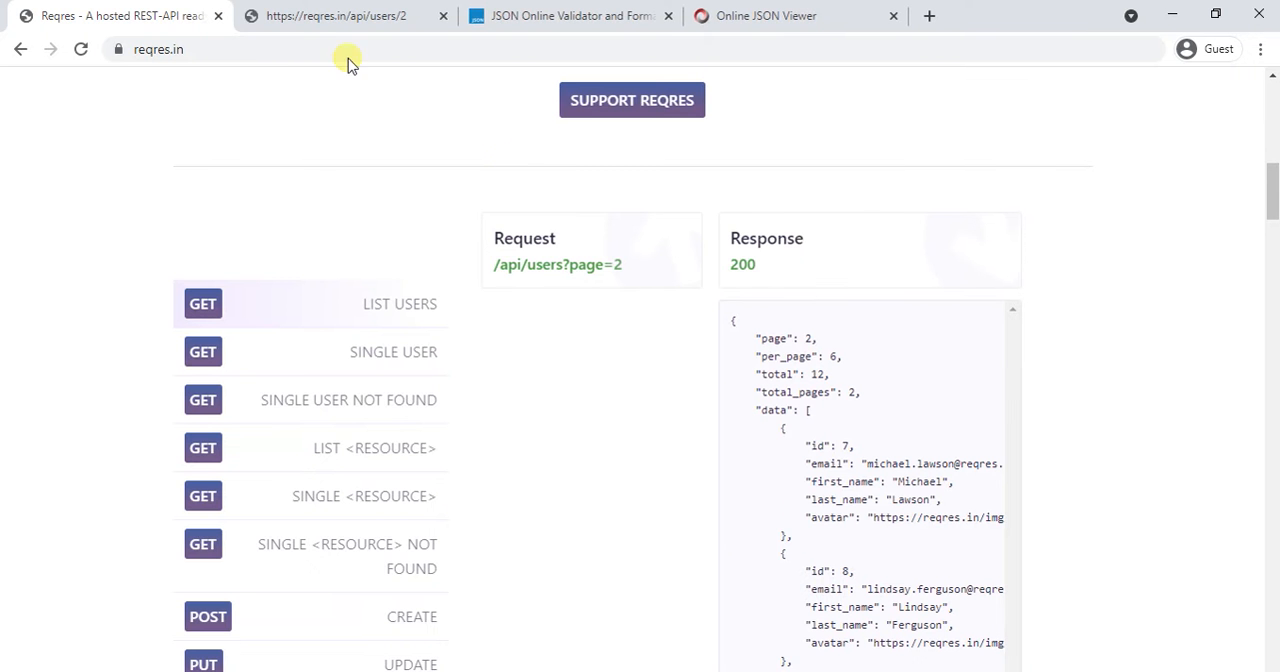
pyautogui.moveTo(197, 54); pyautogui.dragTo(122, 50)
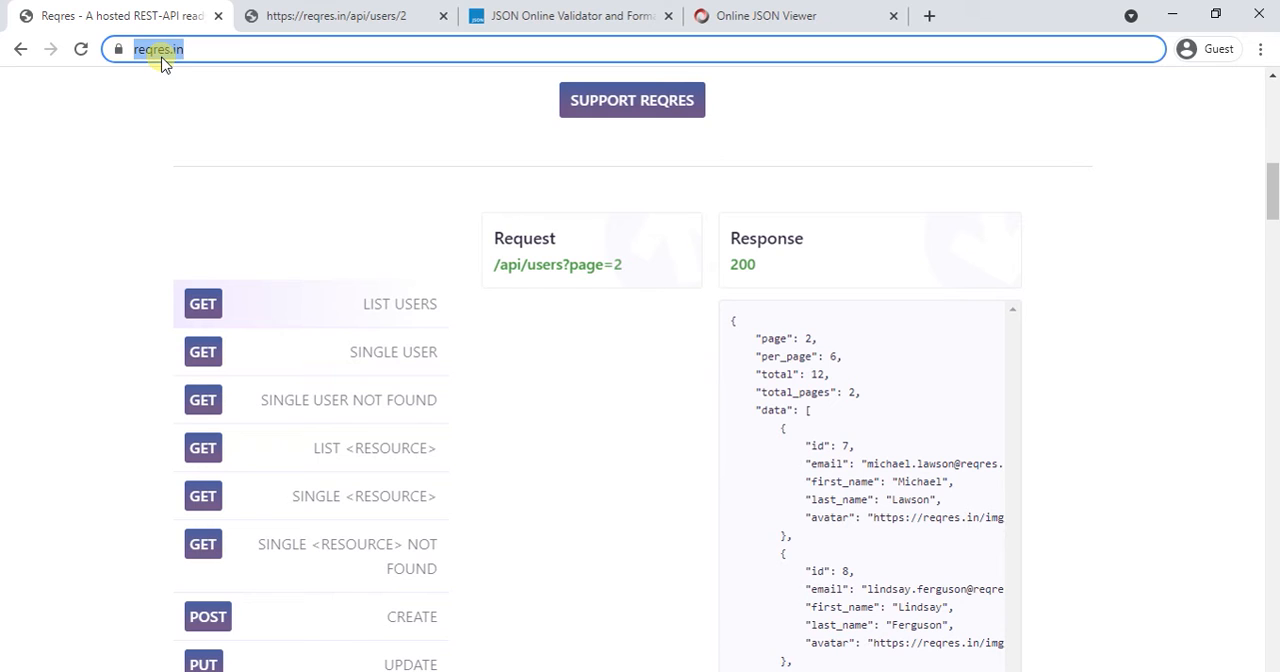
pyautogui.click(203, 310)
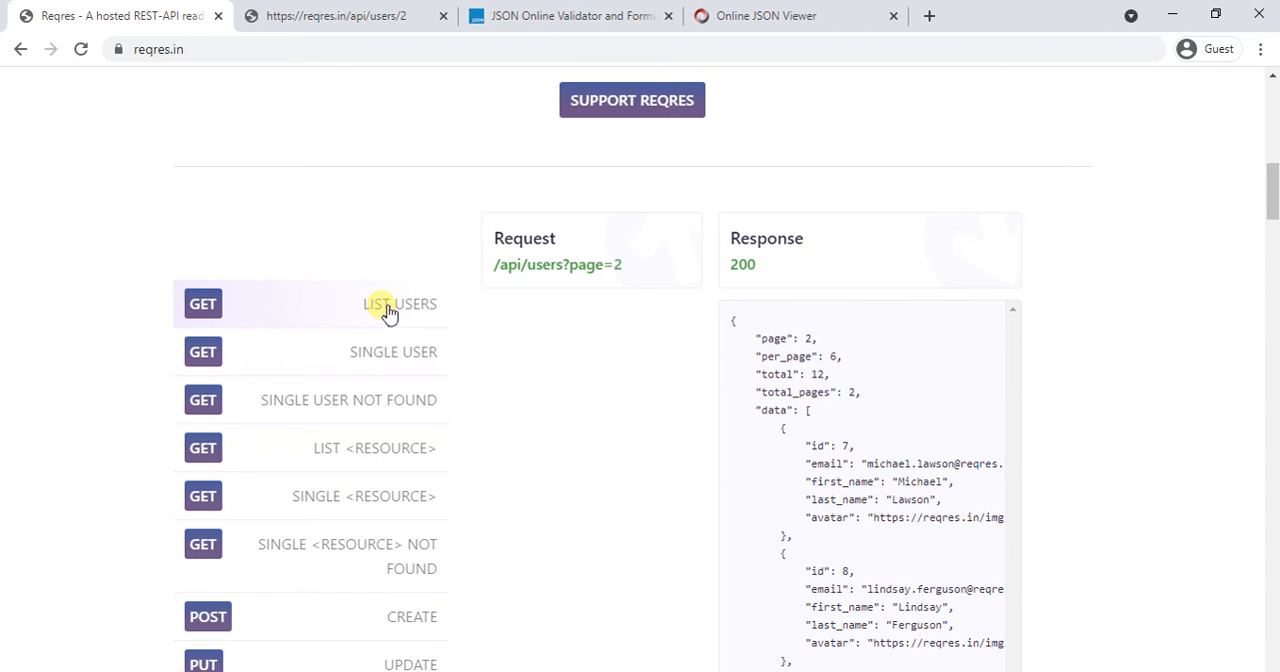
pyautogui.click(566, 266)
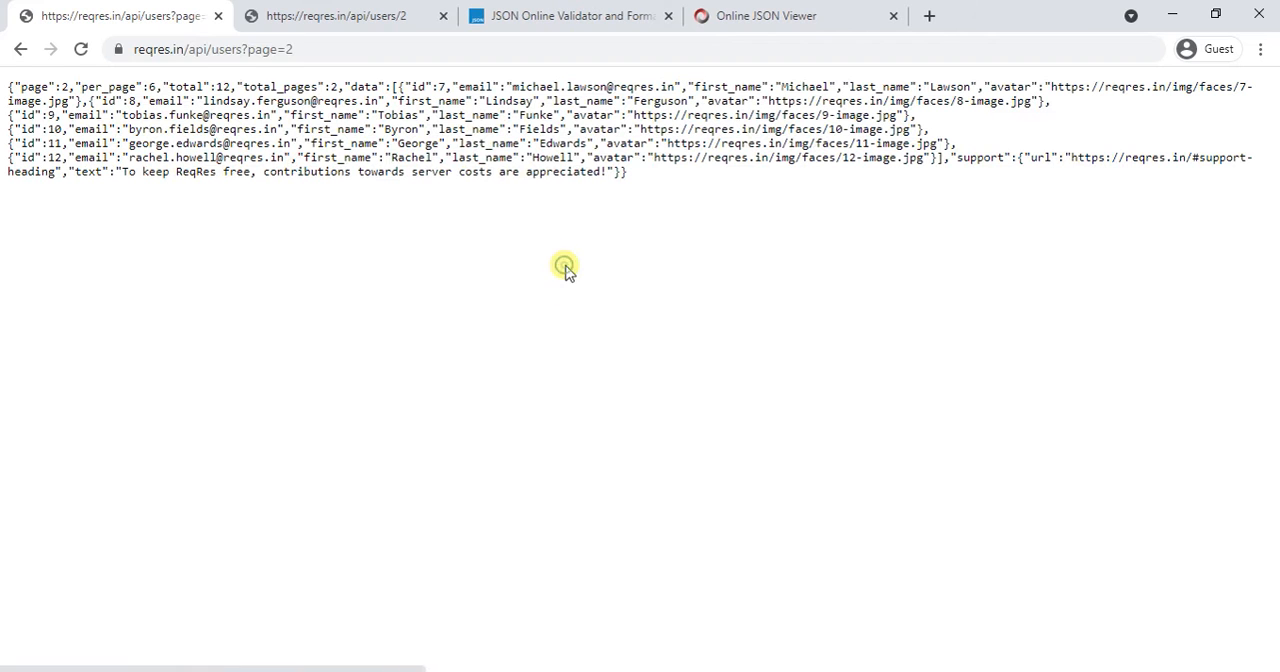
pyautogui.click(331, 50)
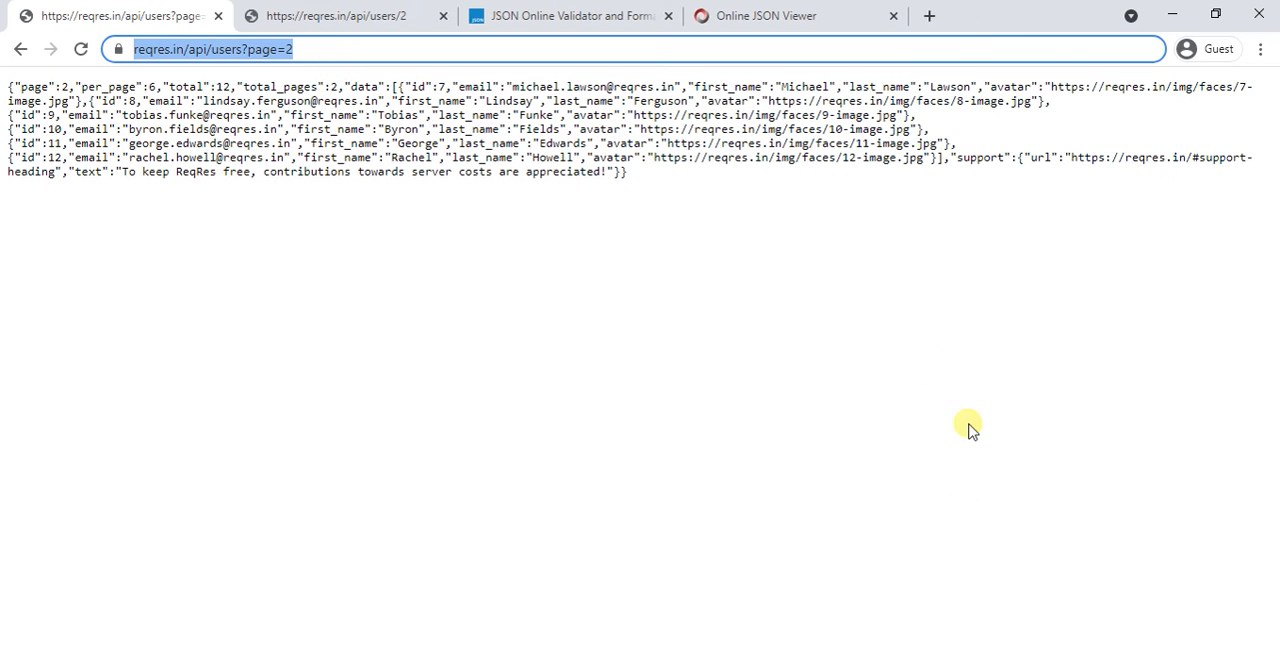
# Step: Switch to Postman and create a new collection in My Workspace
pyautogui.hotkey('alt', 'Tab')
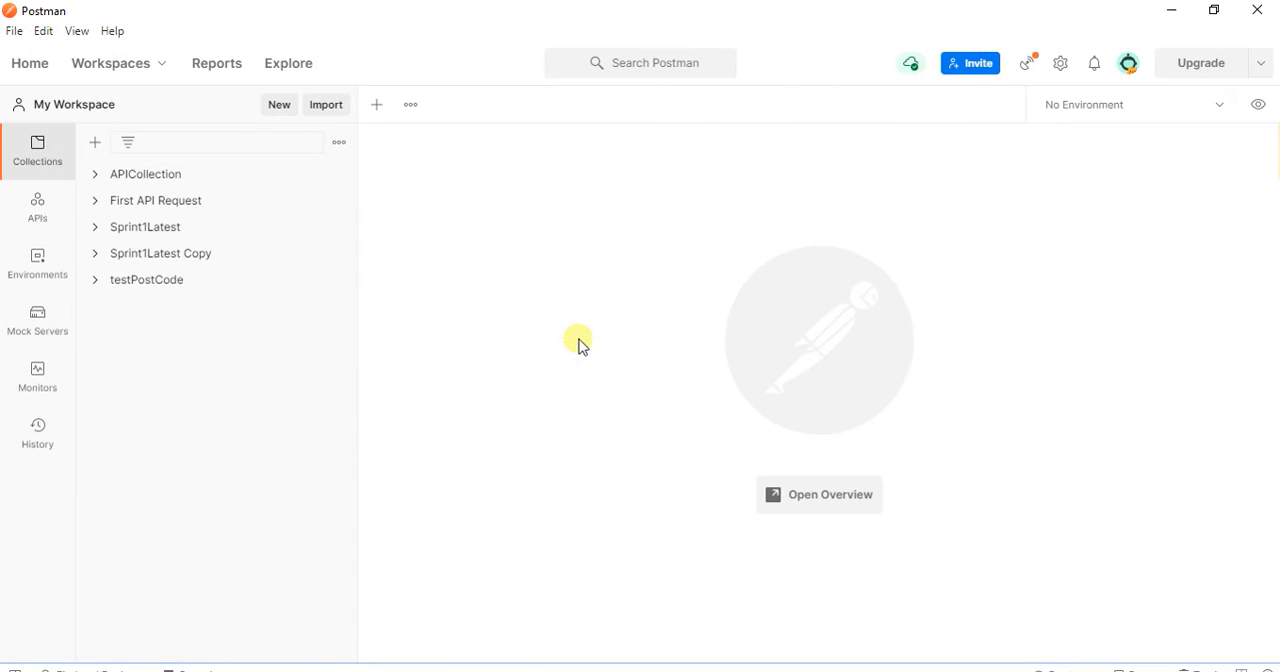
pyautogui.click(10, 35)
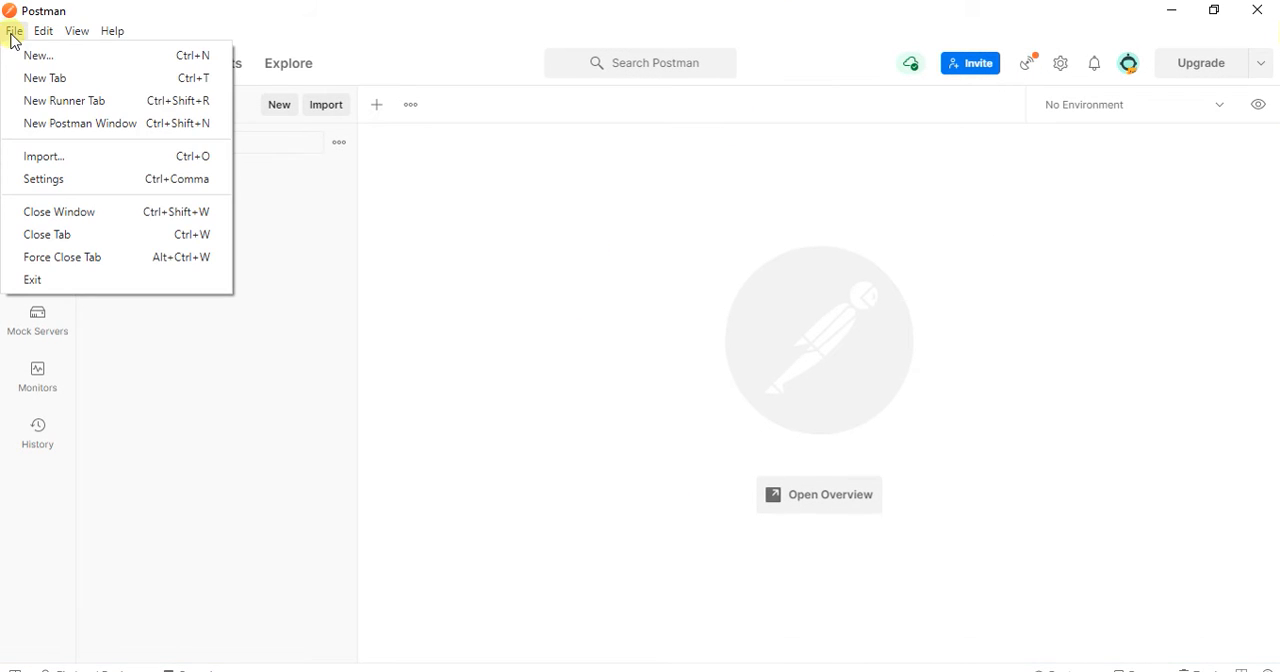
pyautogui.click(25, 56)
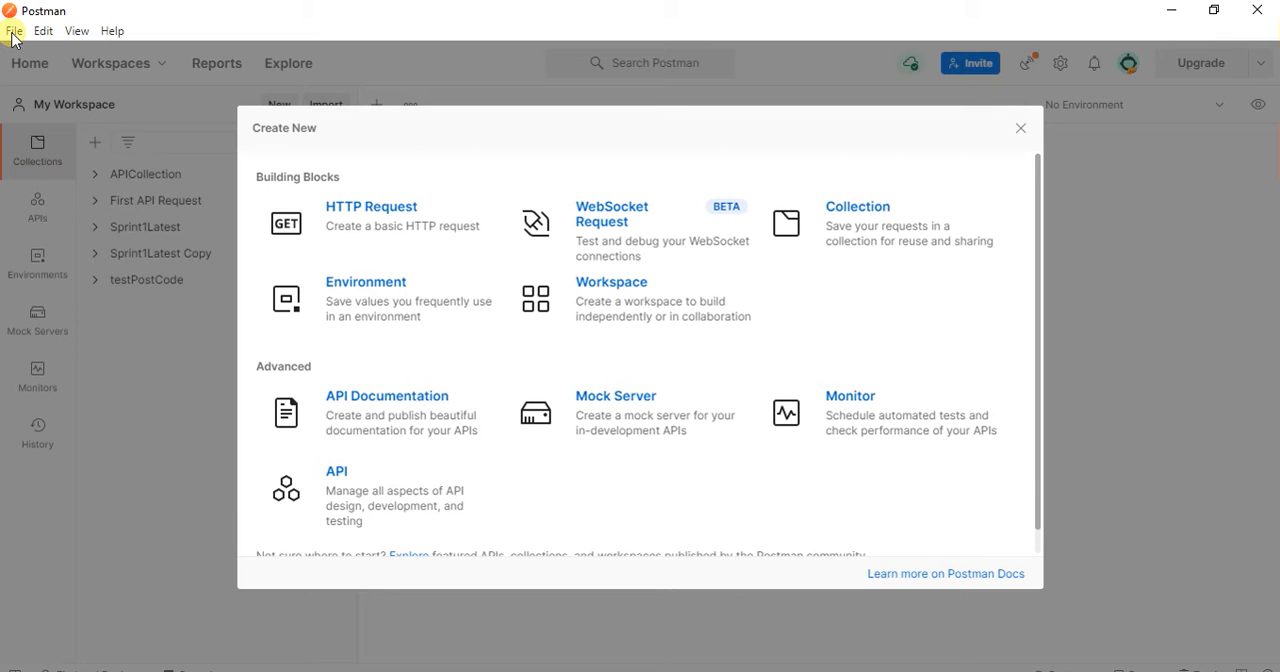
pyautogui.click(899, 232)
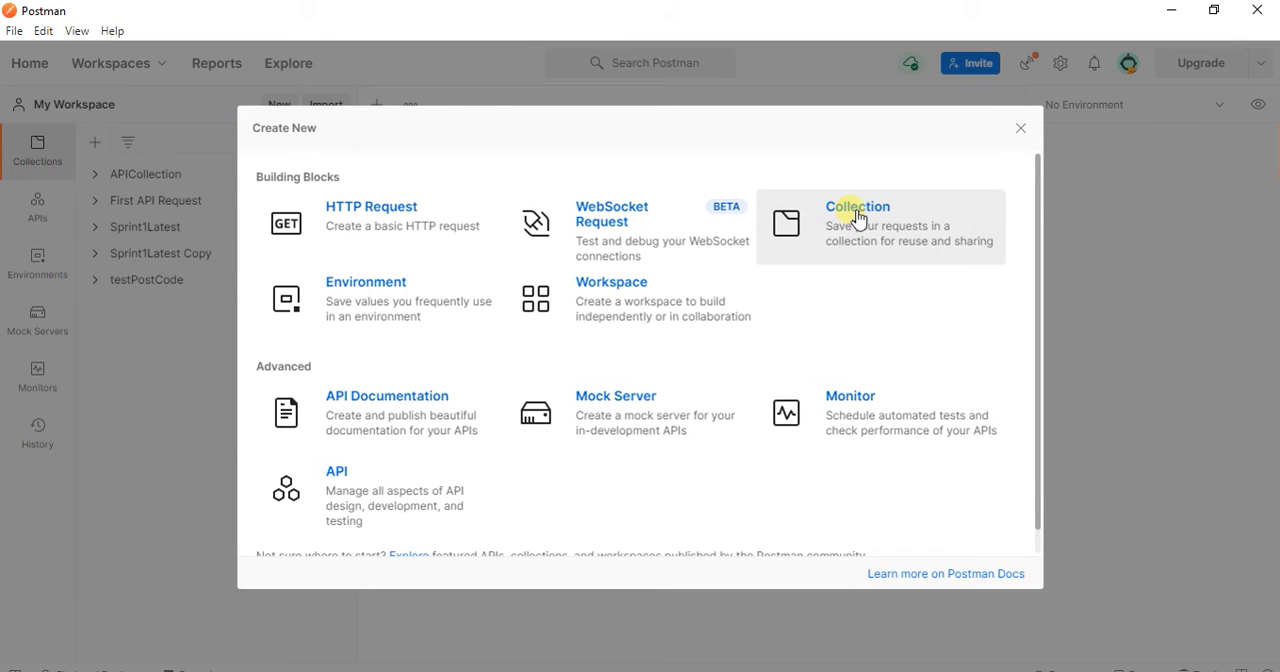
pyautogui.click(858, 219)
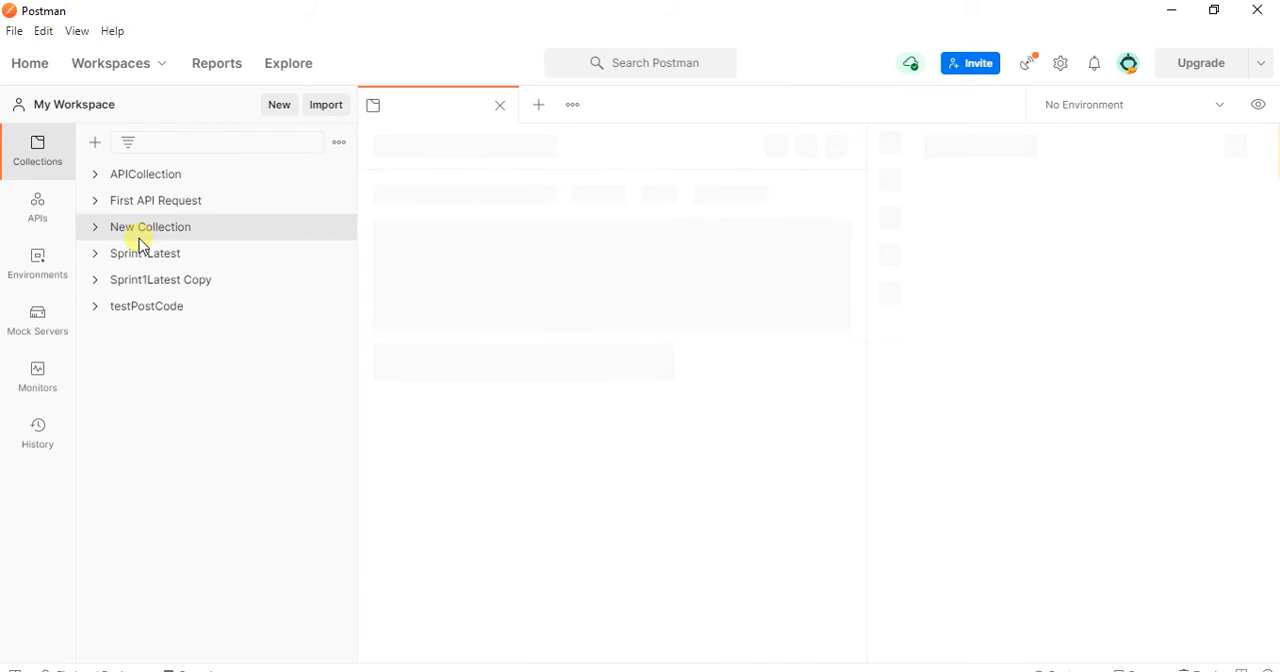
# Step: Rename the new collection as Collection Runner
pyautogui.rightClick(165, 234)
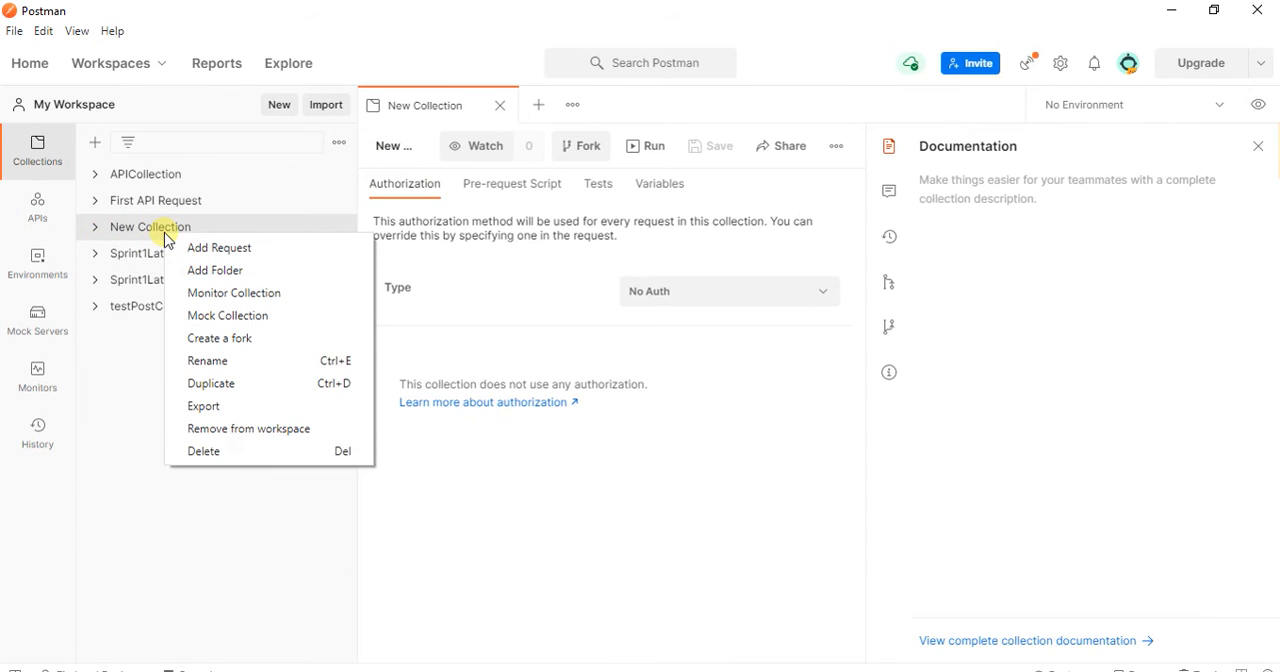
pyautogui.click(211, 363)
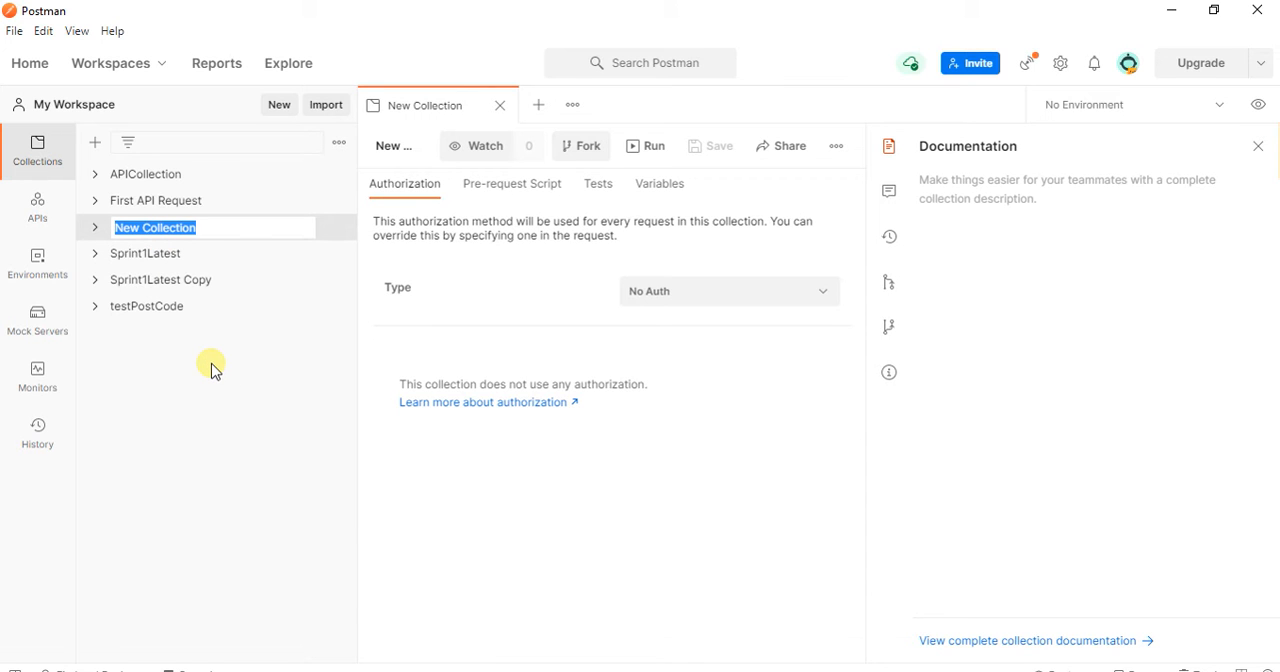
pyautogui.write('C')
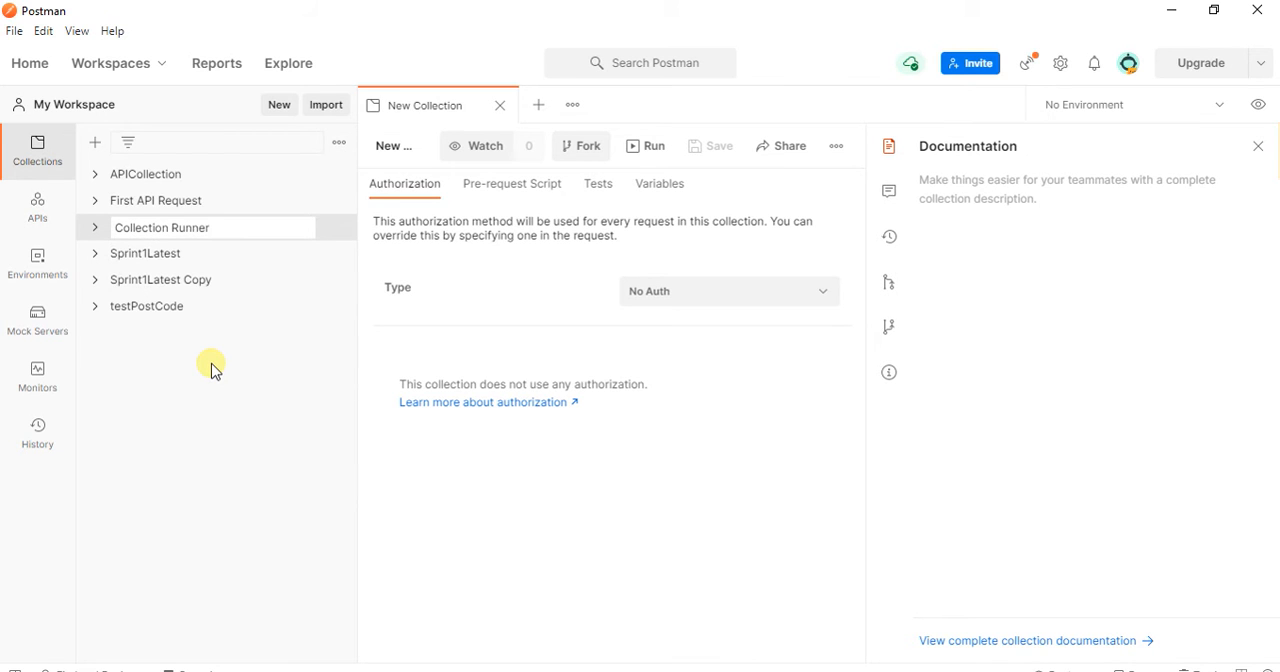
pyautogui.click(621, 470)
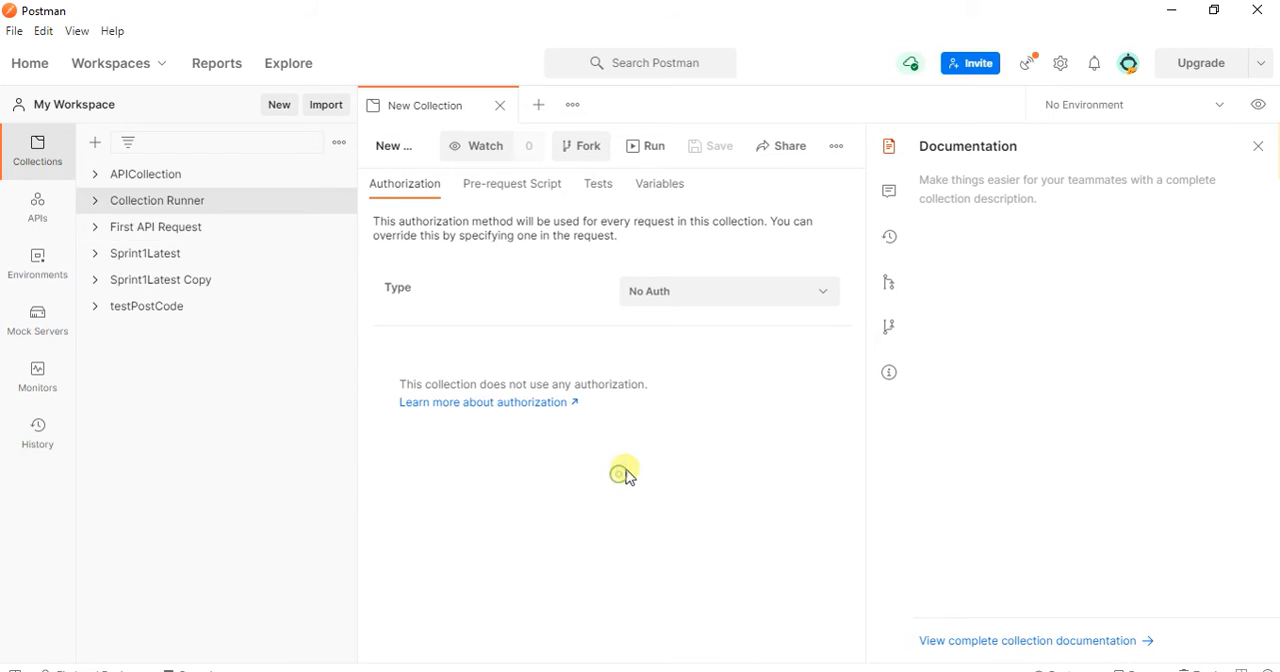
# Step: Add a folder named GET Requests to the Collection Runner collection
pyautogui.rightClick(217, 203)
pyautogui.click(250, 240)
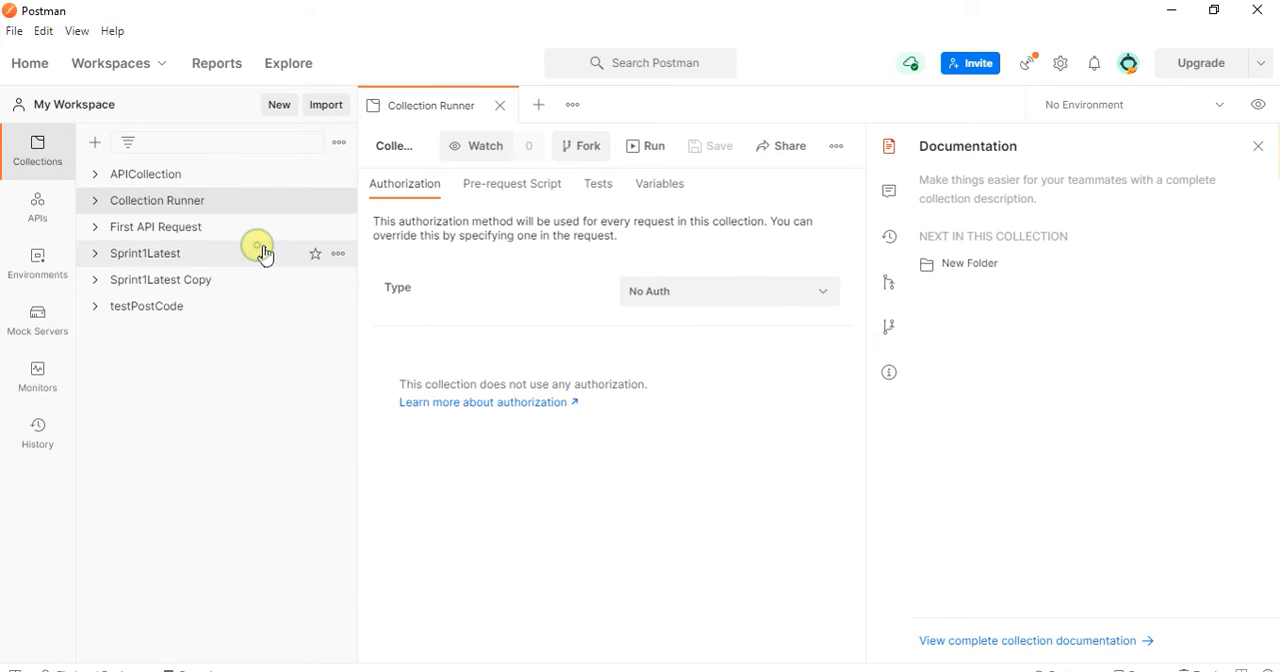
pyautogui.rightClick(174, 227)
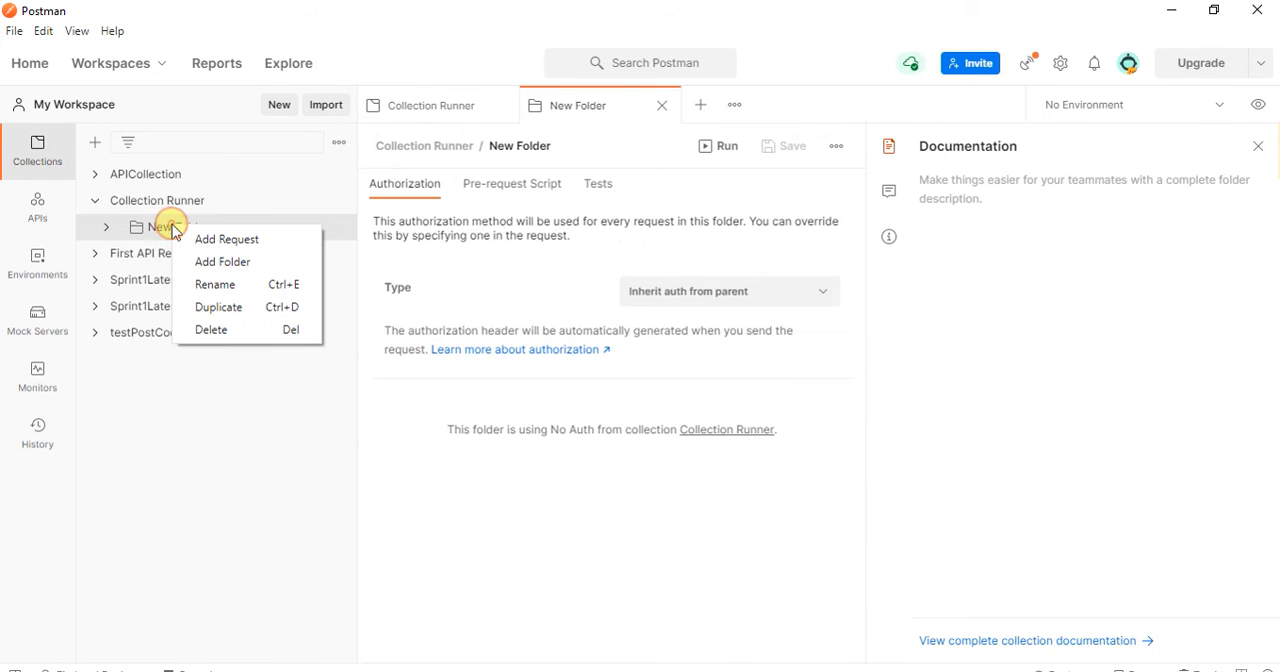
pyautogui.click(215, 284)
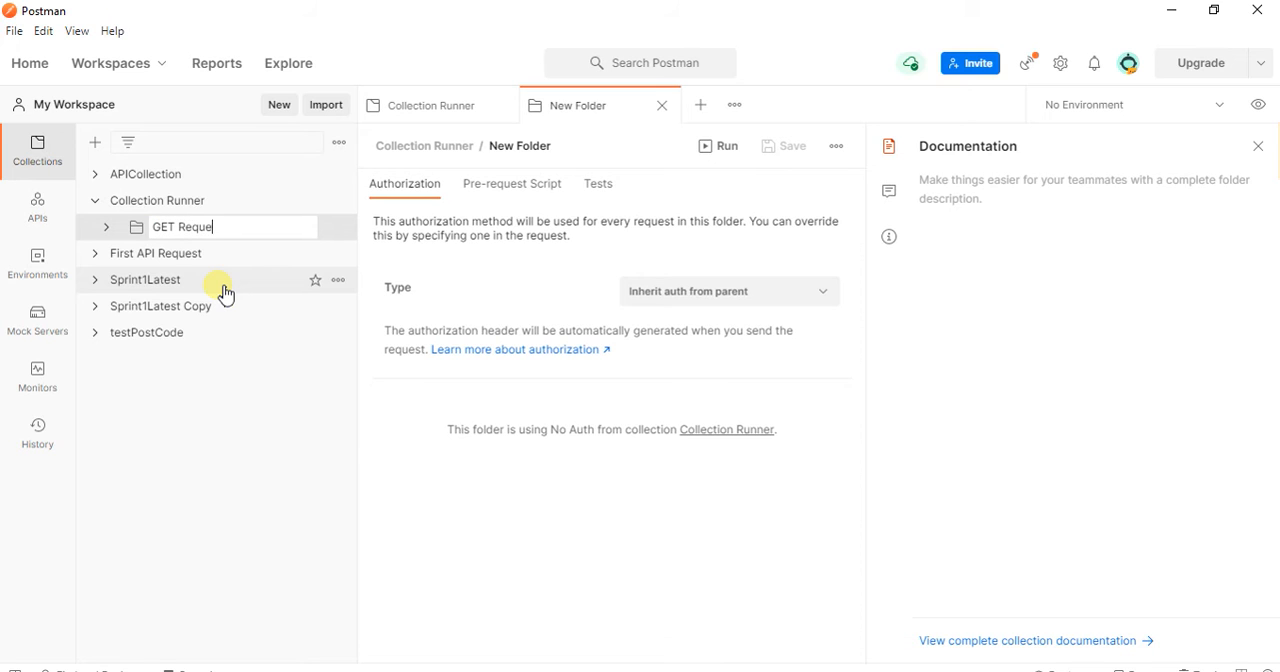
pyautogui.press('Return')
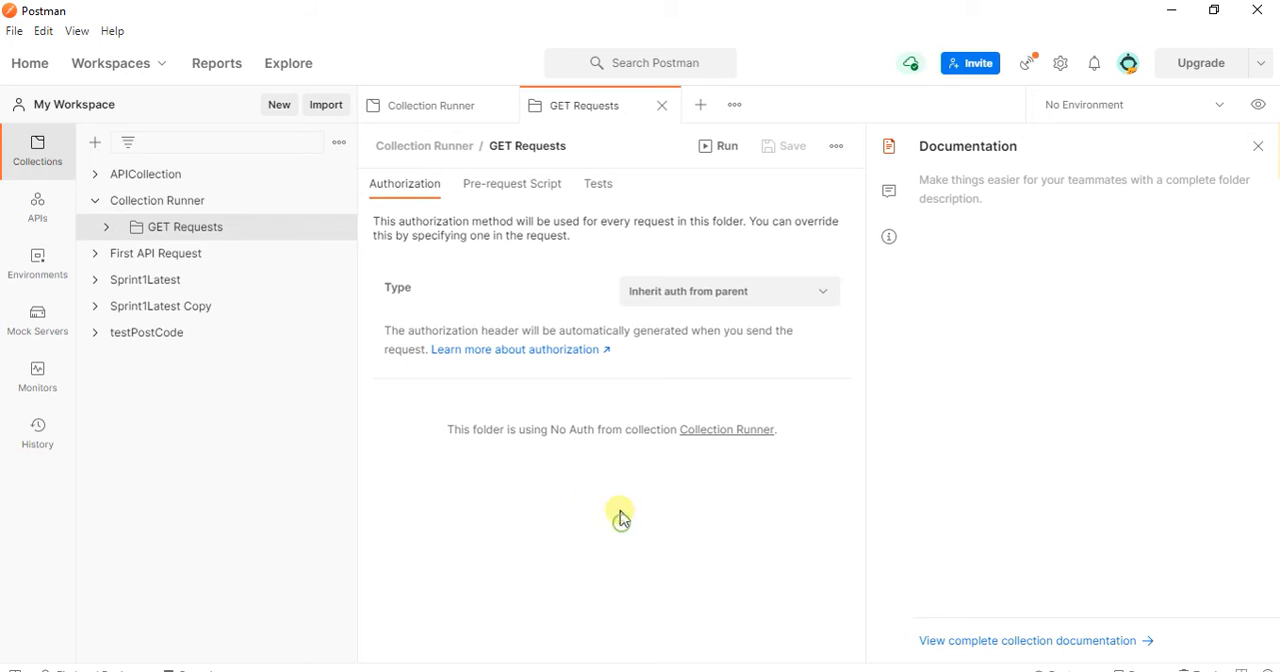
pyautogui.rightClick(226, 231)
pyautogui.click(279, 245)
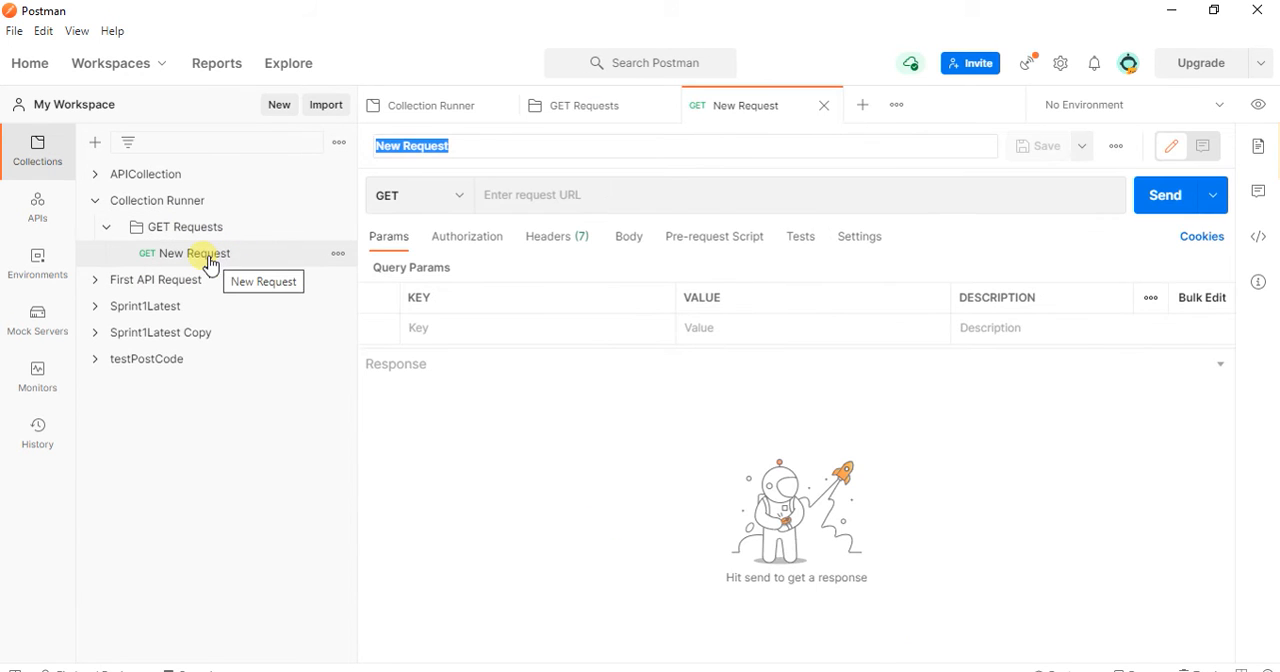
pyautogui.click(526, 196)
pyautogui.write('https://reqres.in/api/users?page=2')
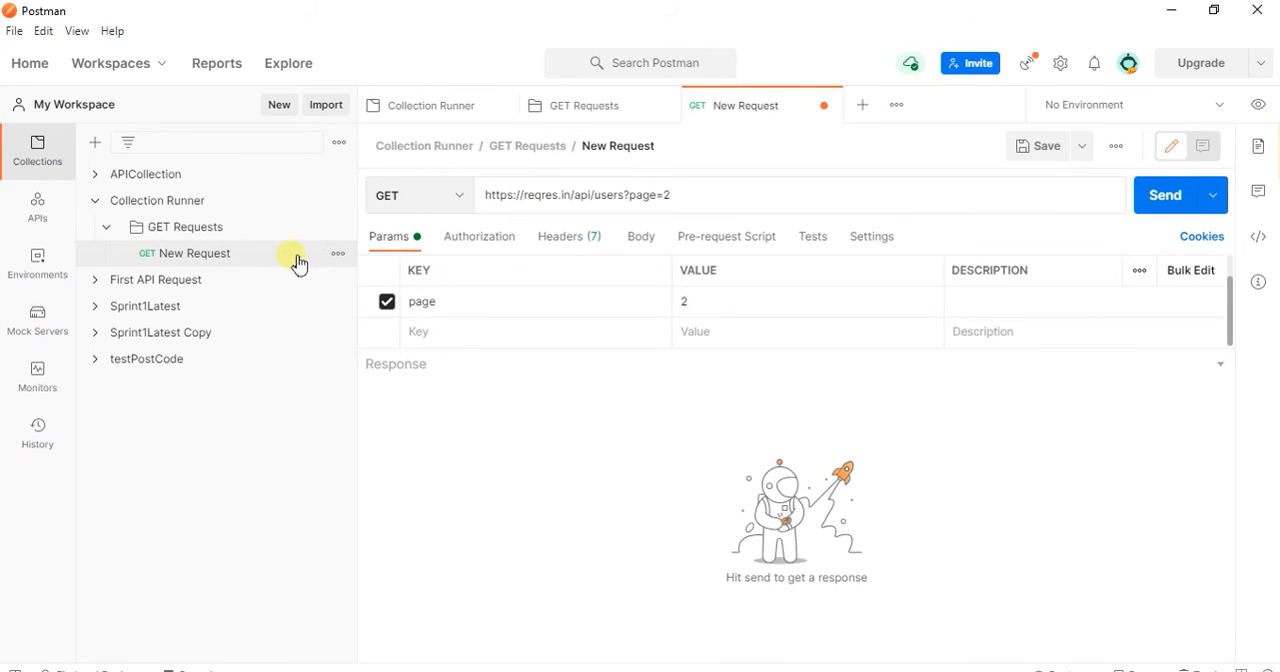
# Step: Rename the new request in the GET Requests folder as GET_Users
pyautogui.rightClick(200, 262)
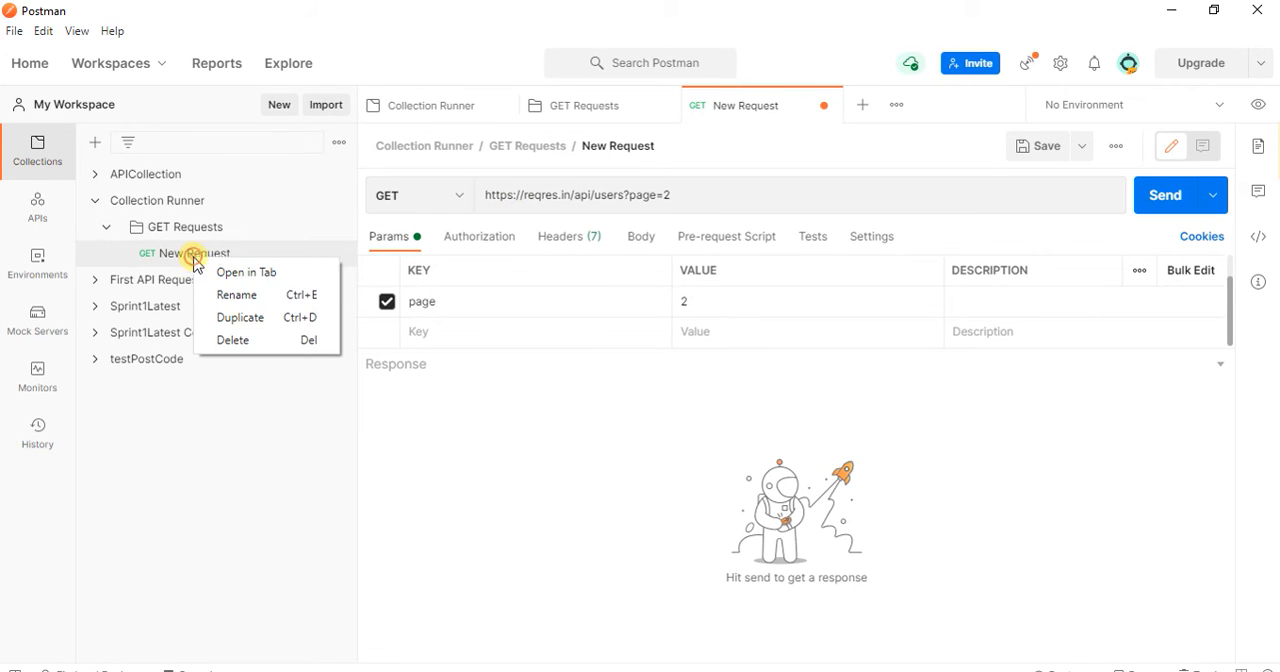
pyautogui.click(240, 296)
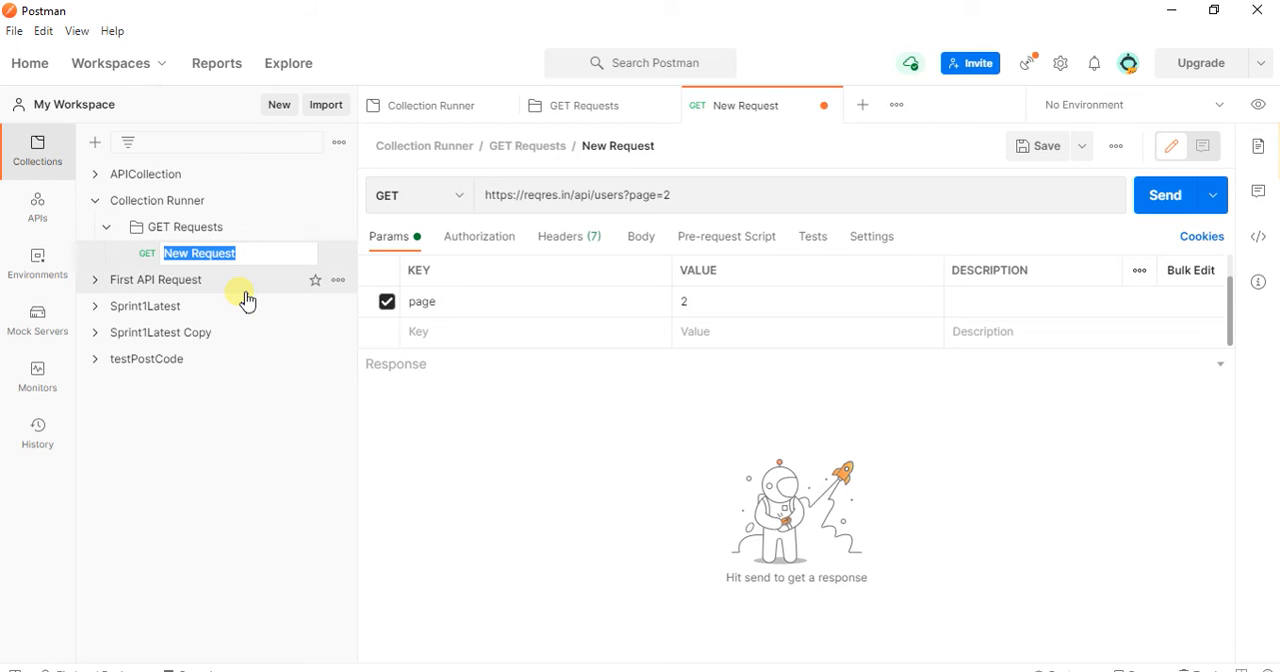
pyautogui.write('GET')
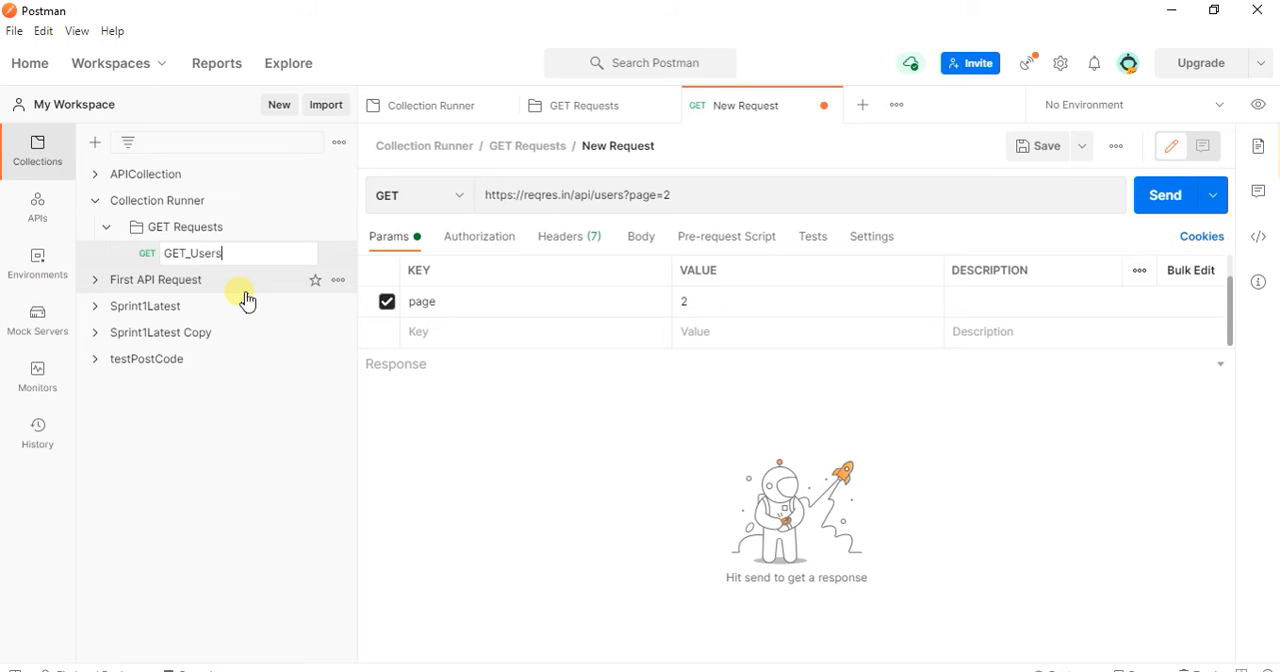
pyautogui.write('_Users')
pyautogui.press('Return')
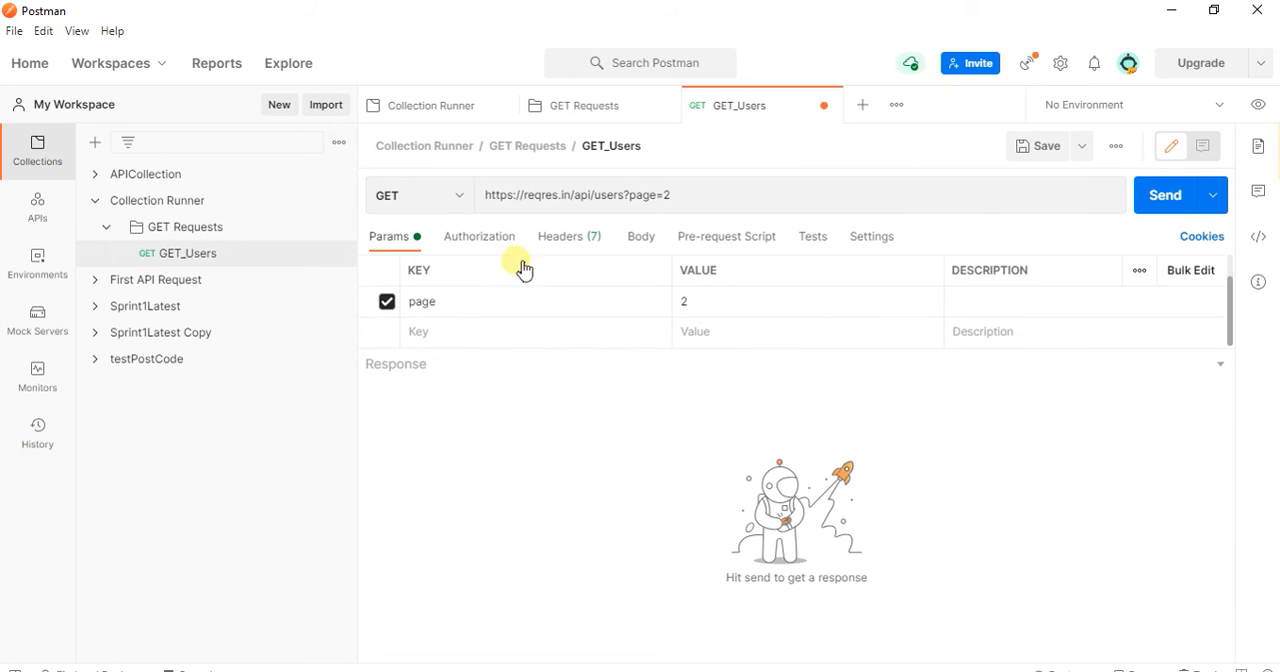
# Step: Send the GET_Users request and review the full JSON response body through to its last line
pyautogui.click(1172, 199)
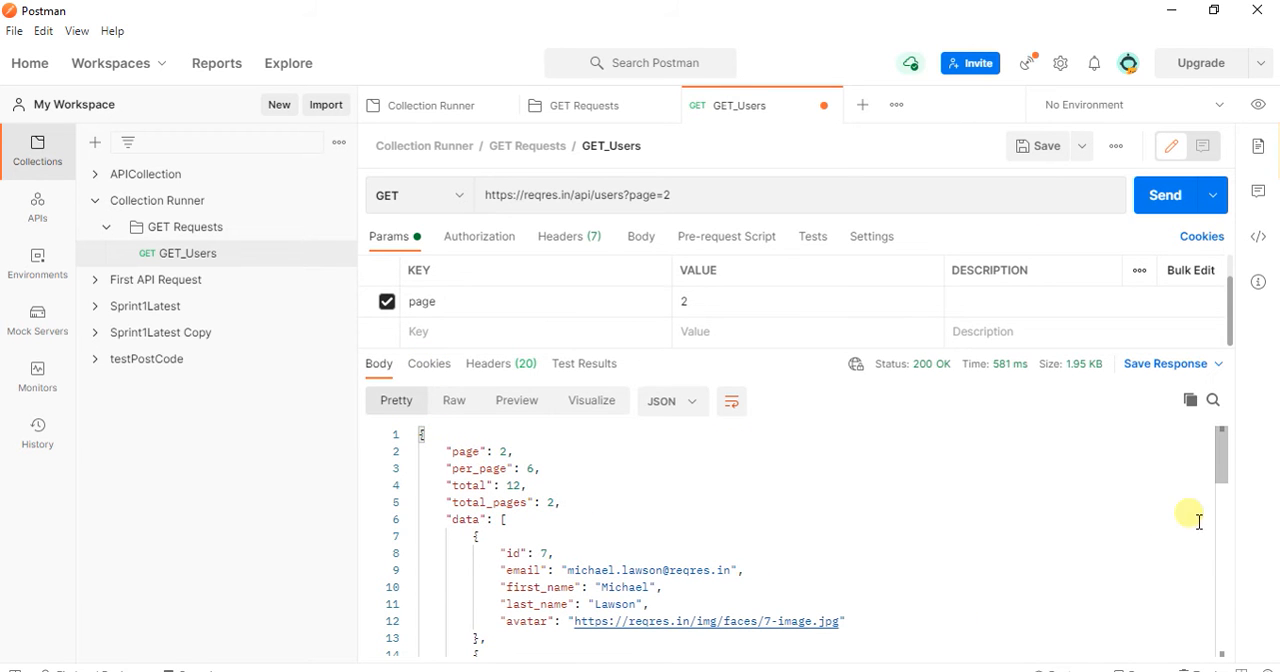
pyautogui.moveTo(1223, 452)
pyautogui.mouseDown()
pyautogui.moveTo(1228, 487)
pyautogui.moveTo(1232, 460)
pyautogui.mouseUp()
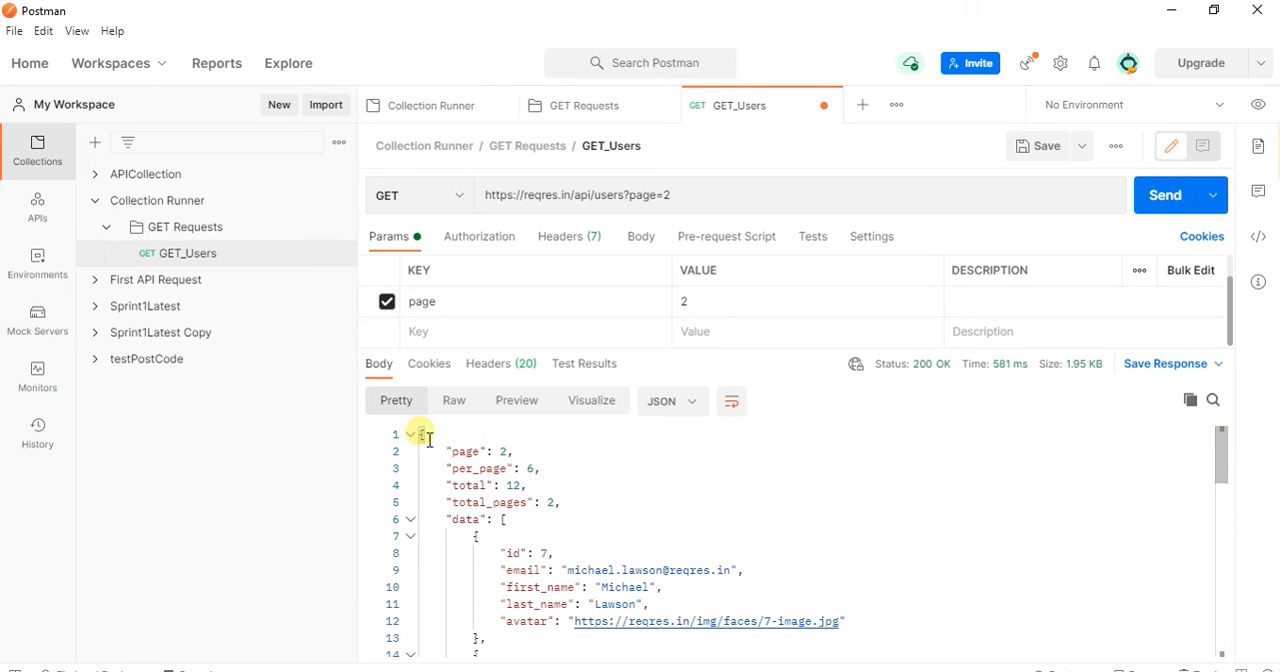
pyautogui.moveTo(420, 433); pyautogui.dragTo(470, 654)
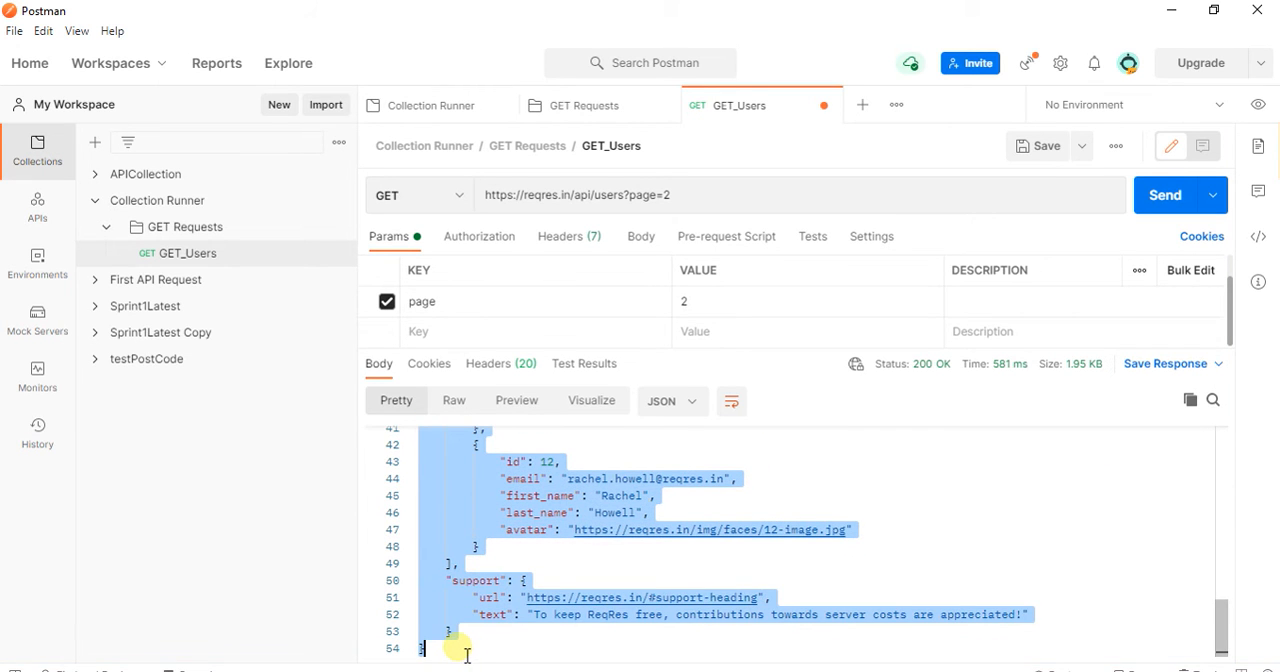
pyautogui.click(805, 478)
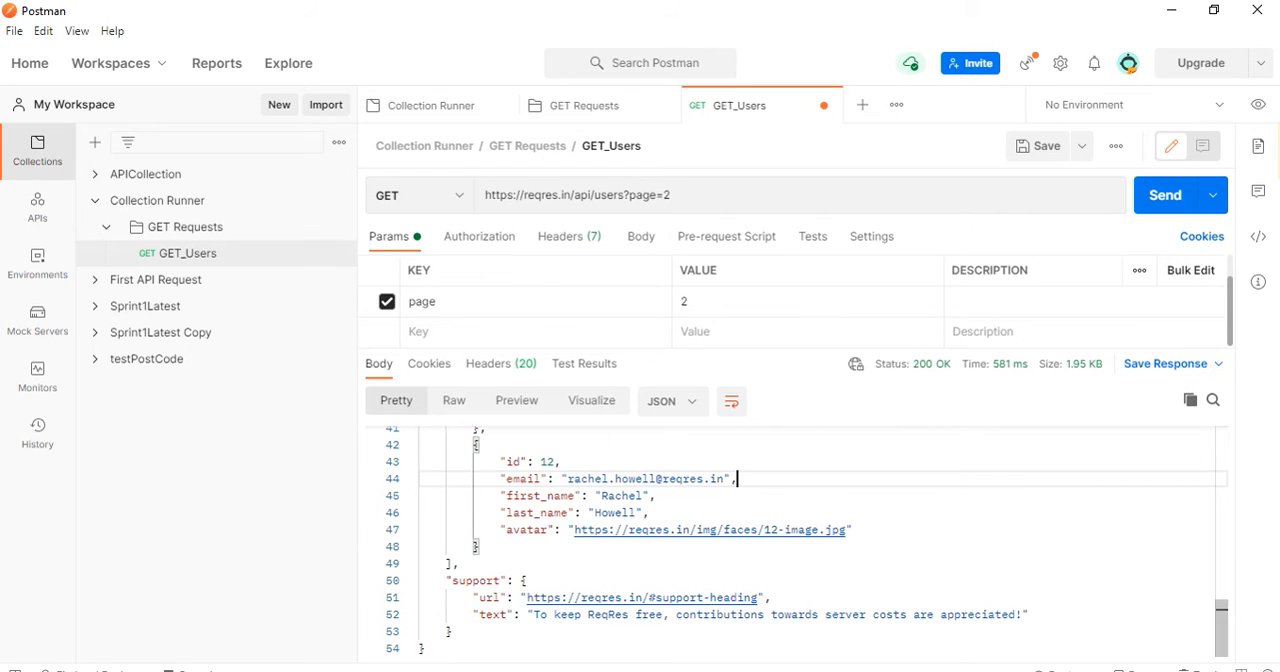
# Step: Copy the GET_Users response body to the clipboard and save the GET_Users request
pyautogui.click(1220, 365)
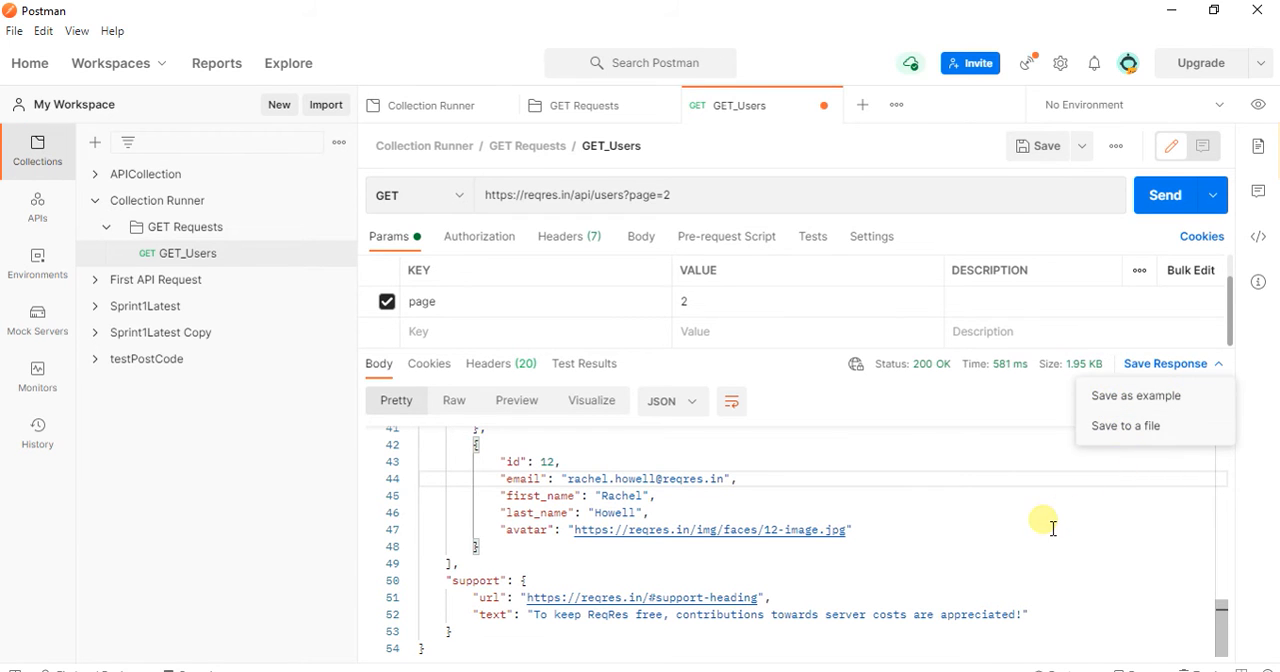
pyautogui.click(1088, 506)
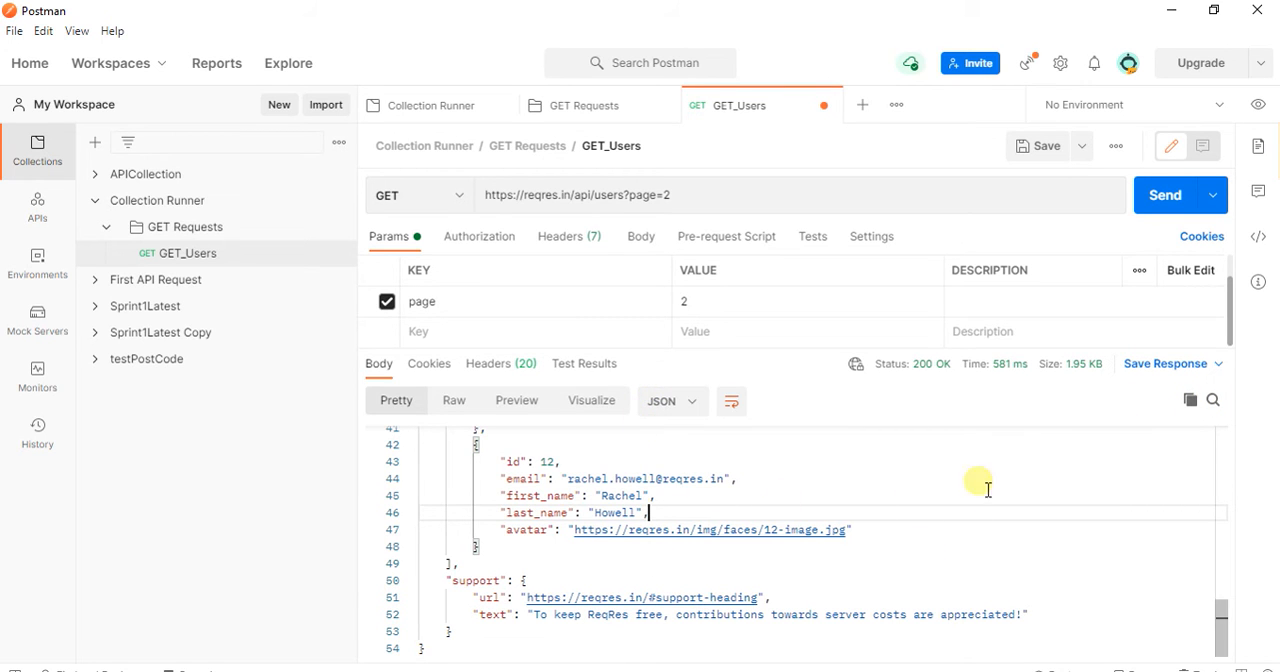
pyautogui.click(1197, 408)
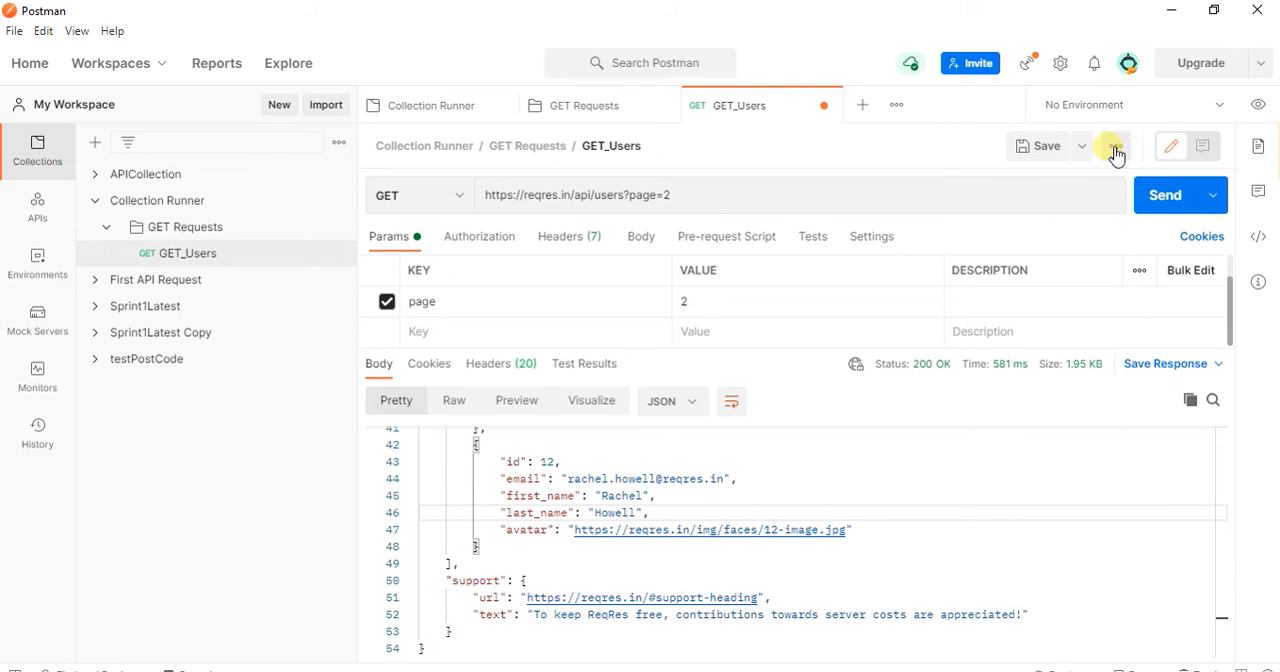
pyautogui.click(1062, 156)
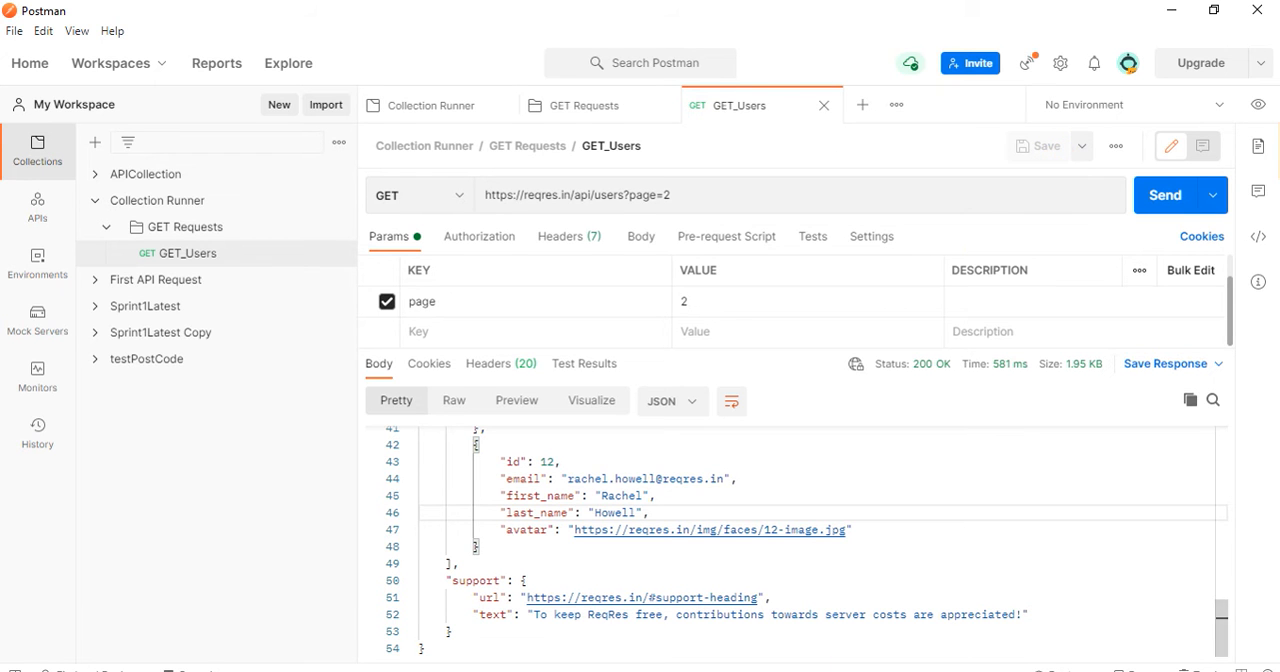
# Step: Switch to the browser, paste the copied response into the JSONLint editor at jsonlint.com and validate the JSON
pyautogui.hotkey('alt', 'Tab')
pyautogui.click(706, 454)
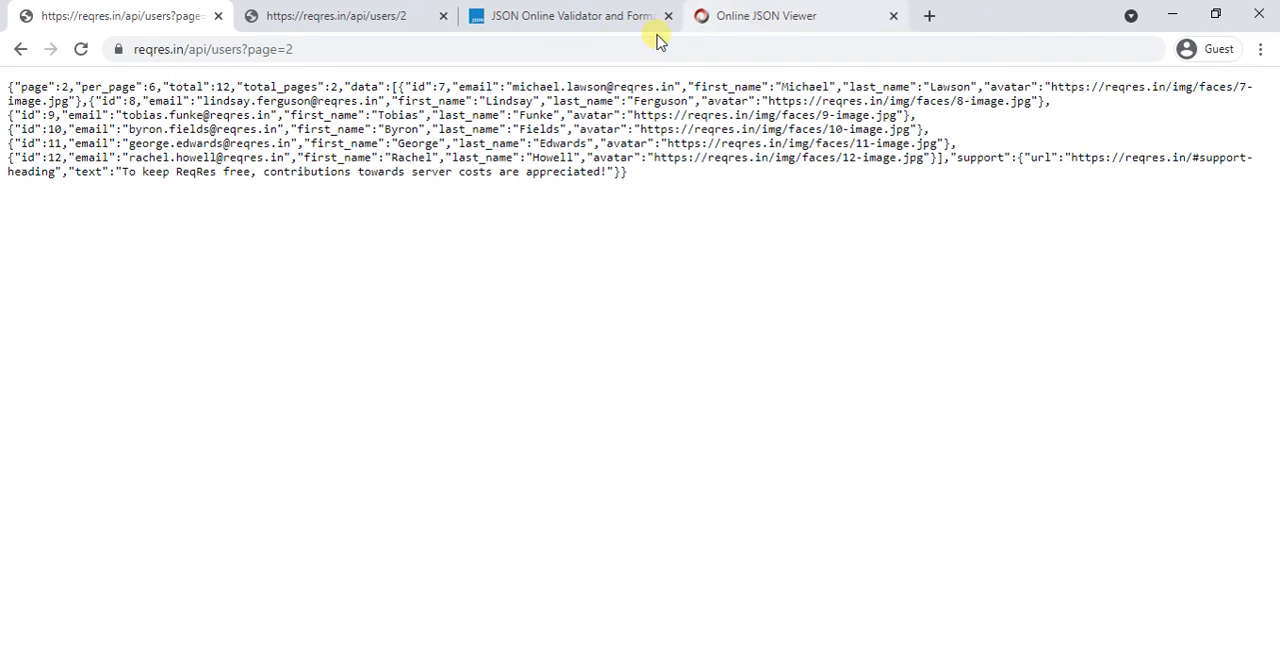
pyautogui.click(585, 25)
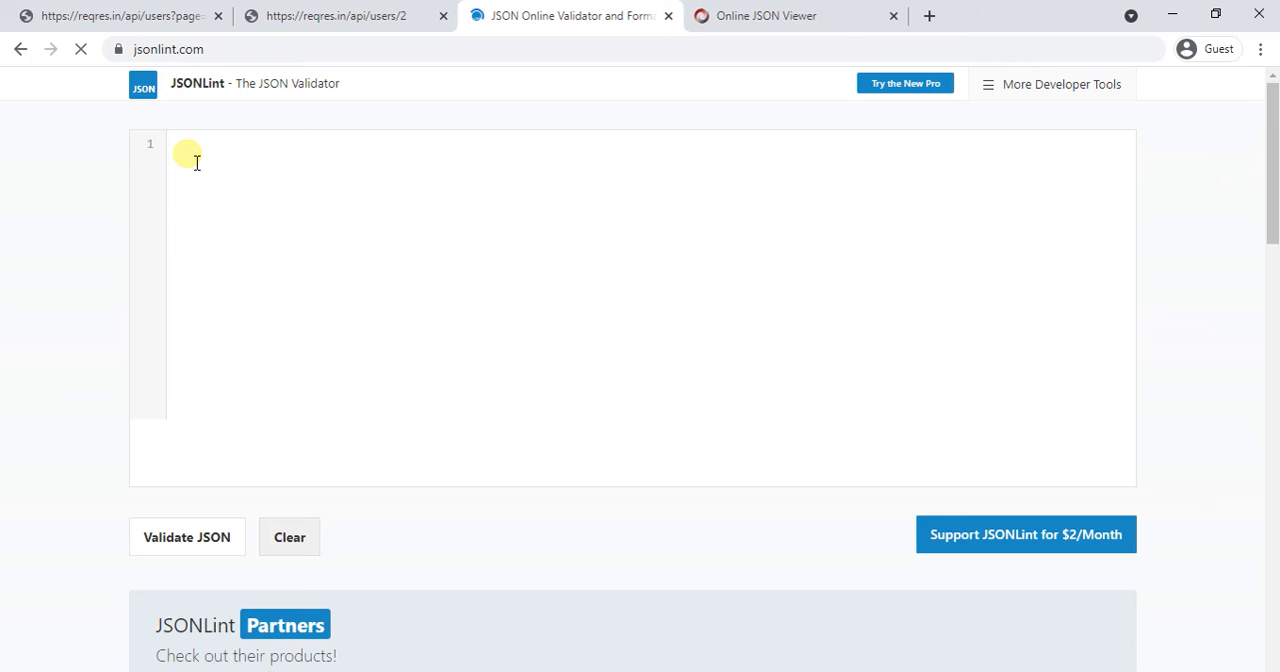
pyautogui.hotkey('ctrl', 'v')
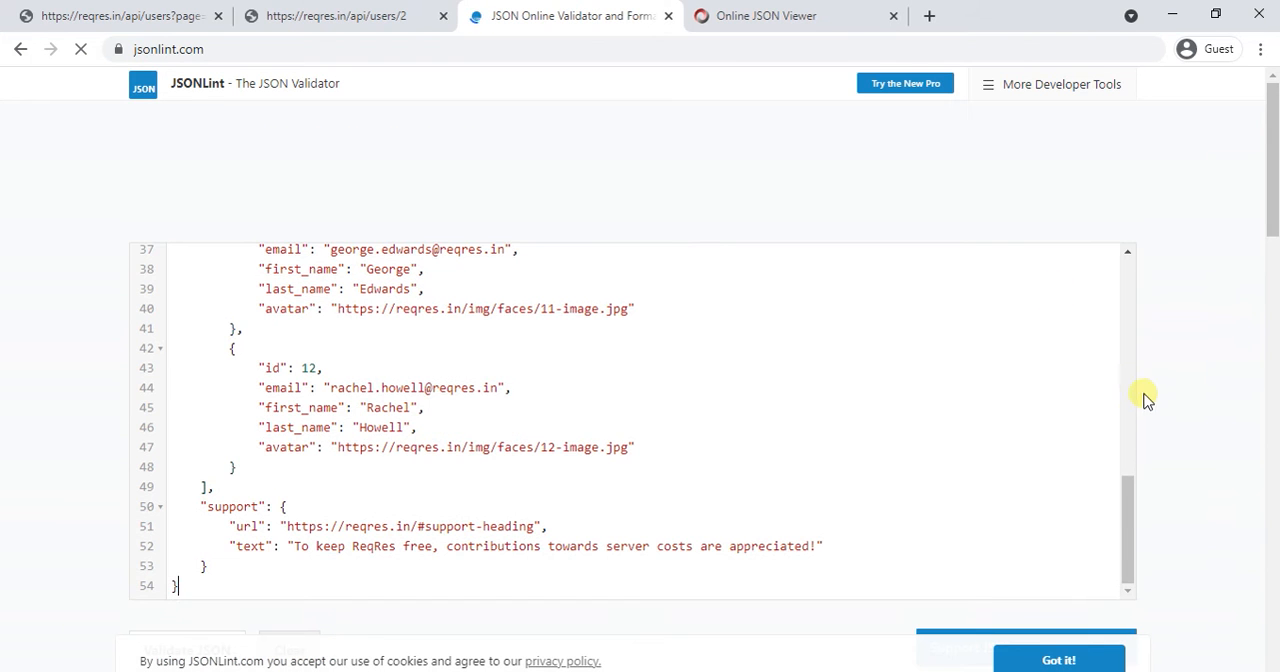
pyautogui.moveTo(1127, 519); pyautogui.dragTo(1122, 270)
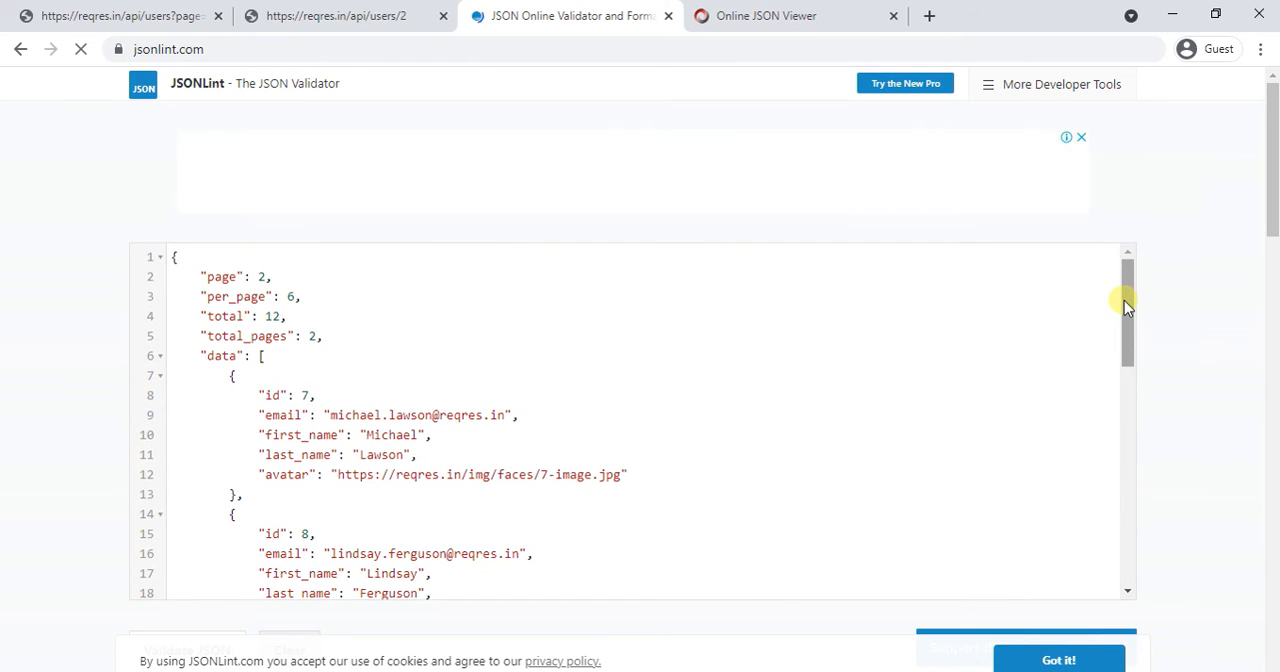
pyautogui.moveTo(1123, 299); pyautogui.dragTo(1113, 500)
pyautogui.moveTo(1273, 199); pyautogui.dragTo(1258, 290)
pyautogui.click(198, 213)
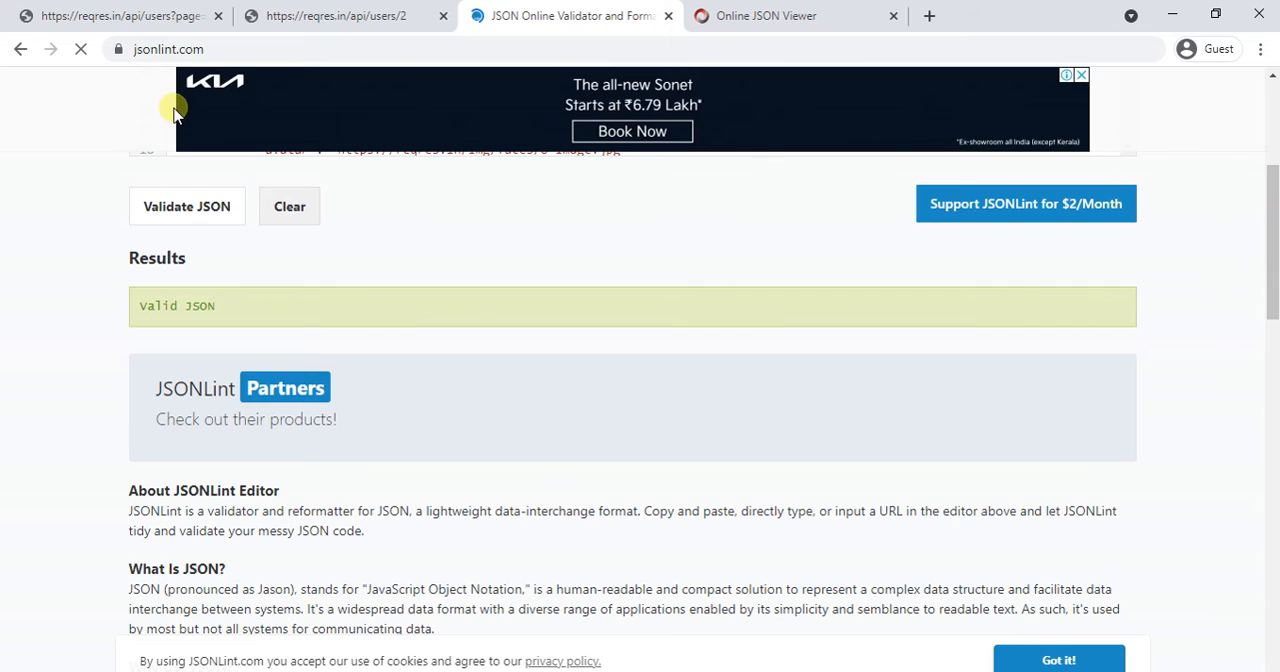
pyautogui.click(214, 50)
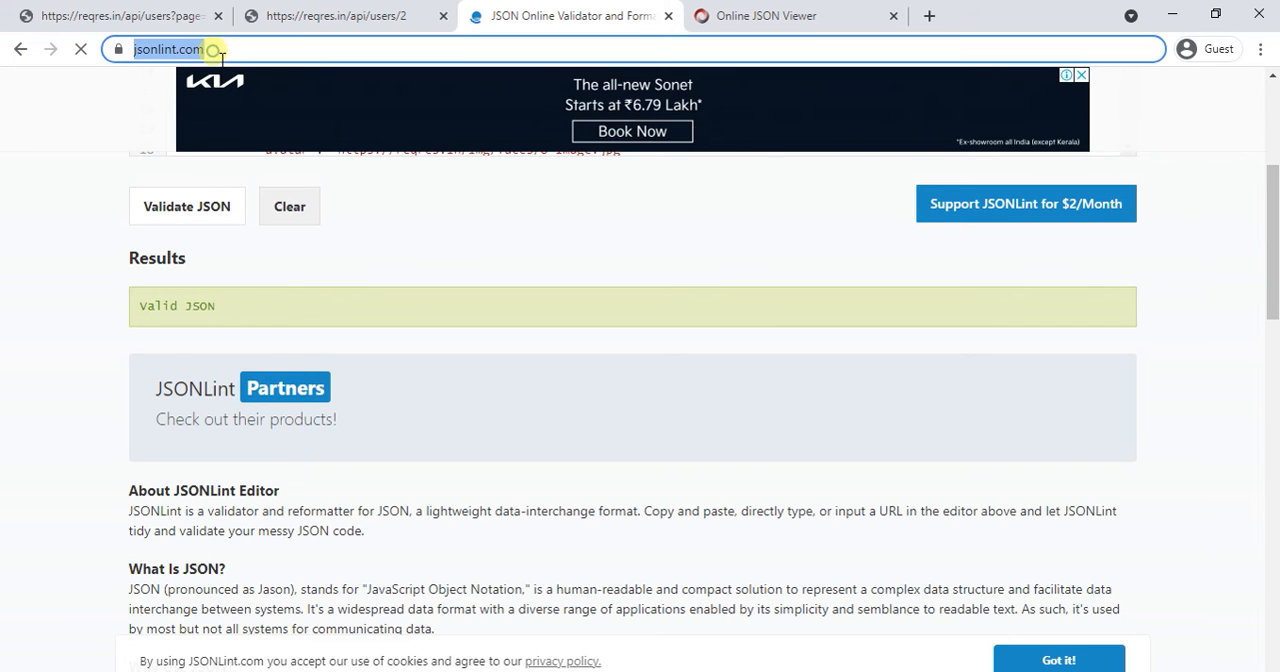
pyautogui.click(258, 52)
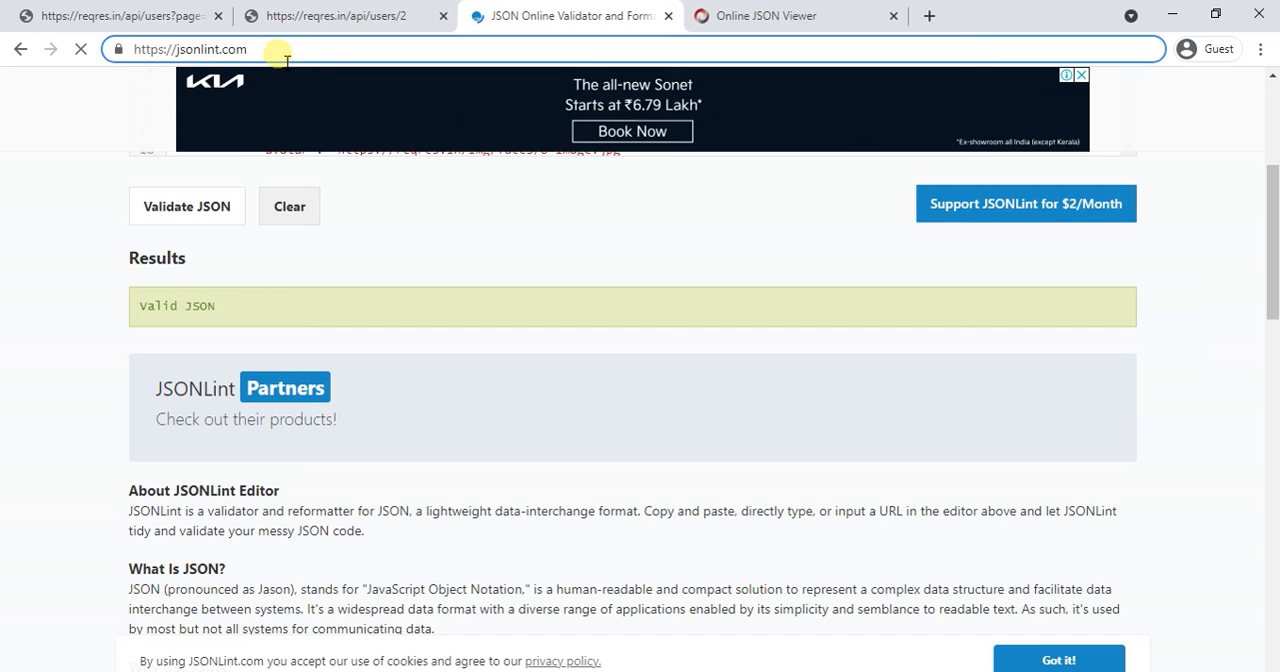
# Step: Paste the copied response as text into Online JSON Viewer and look through it from its first line
pyautogui.click(766, 18)
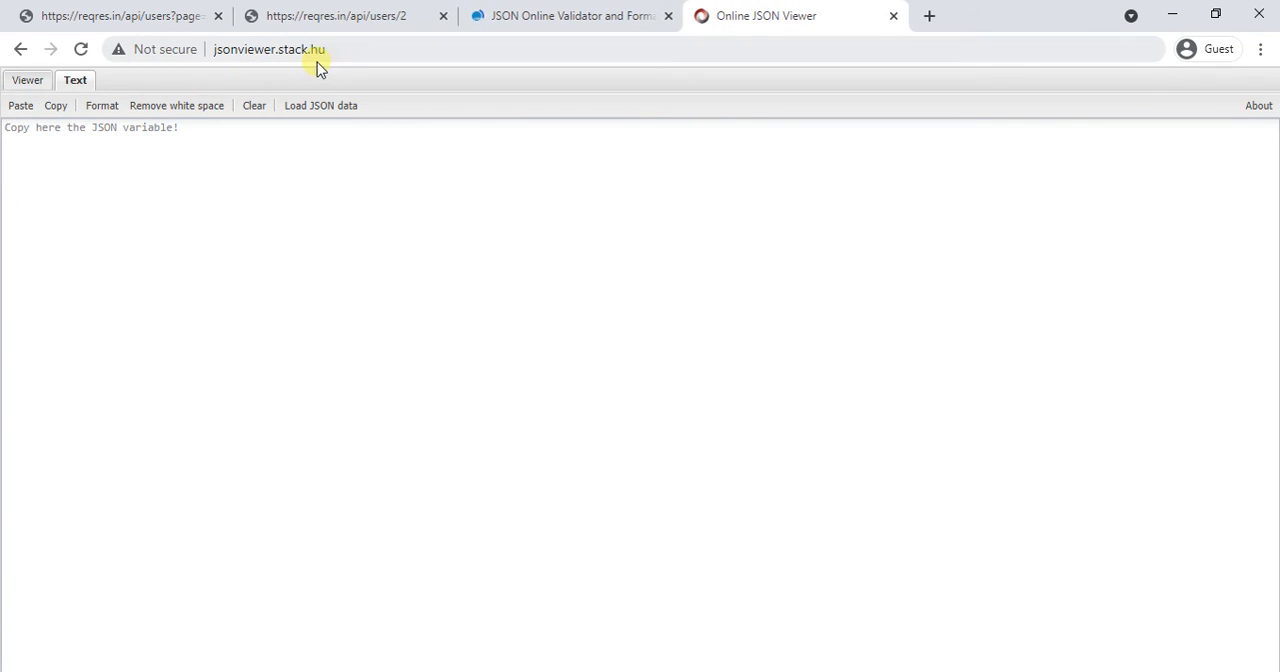
pyautogui.click(31, 146)
pyautogui.hotkey('ctrl', 'v')
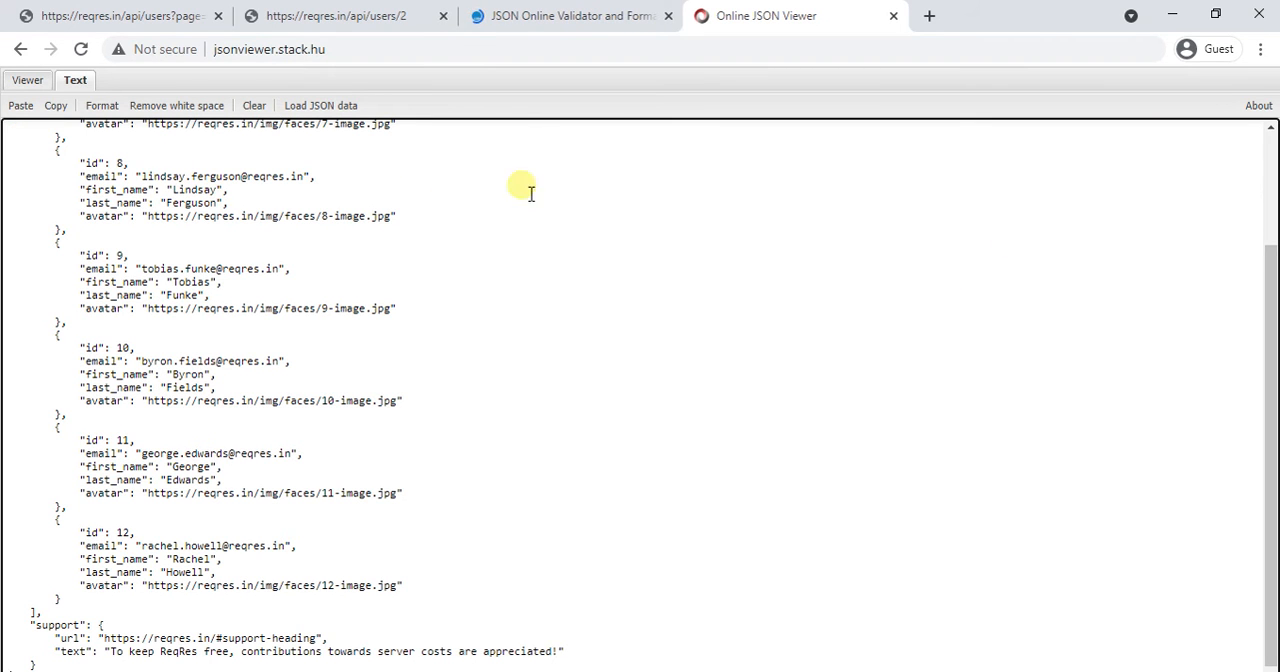
pyautogui.moveTo(1268, 315); pyautogui.dragTo(1270, 264)
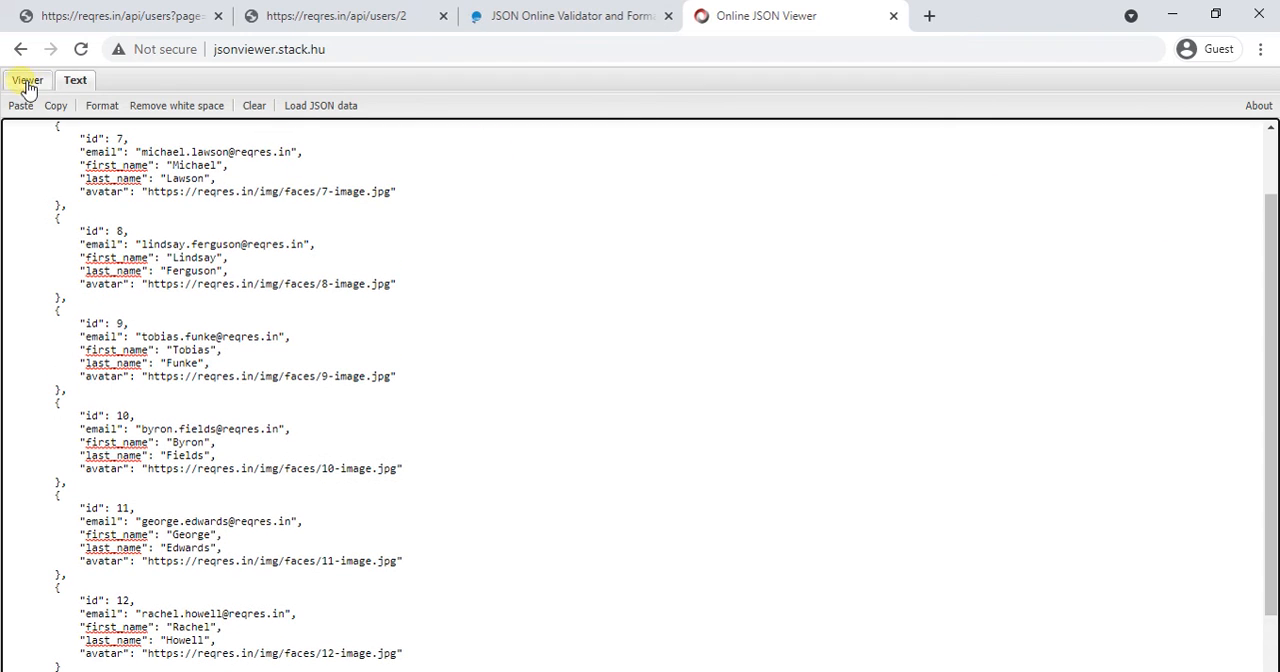
pyautogui.click(328, 108)
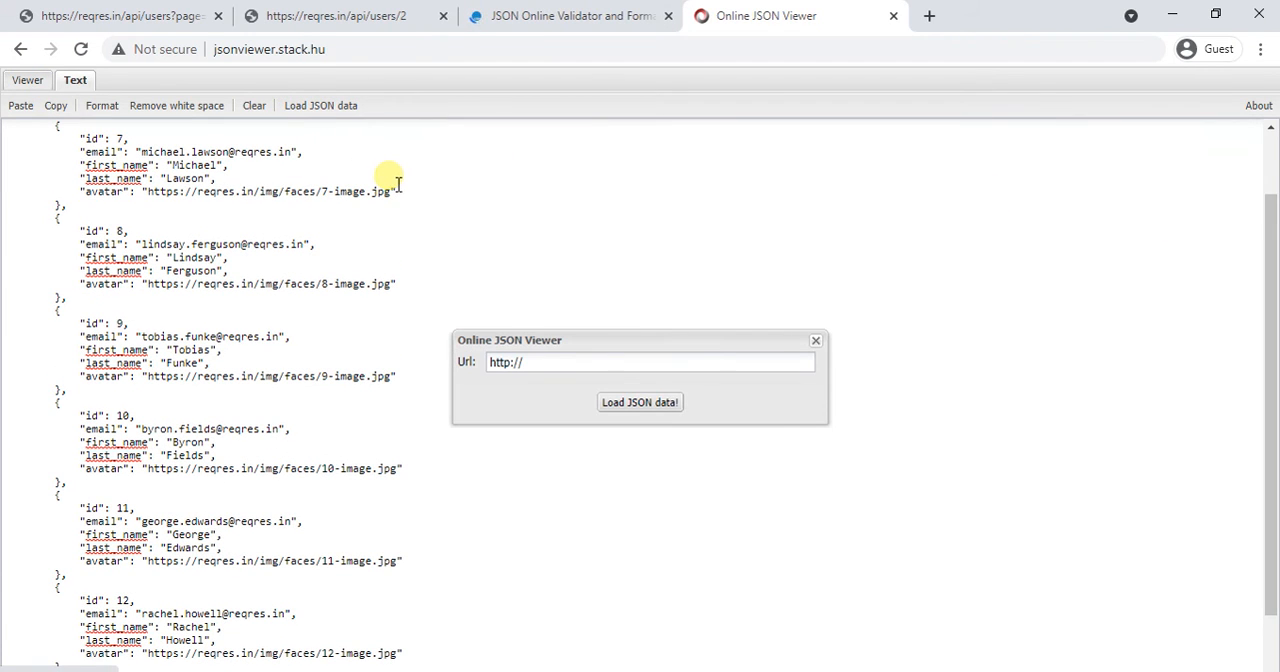
pyautogui.click(815, 340)
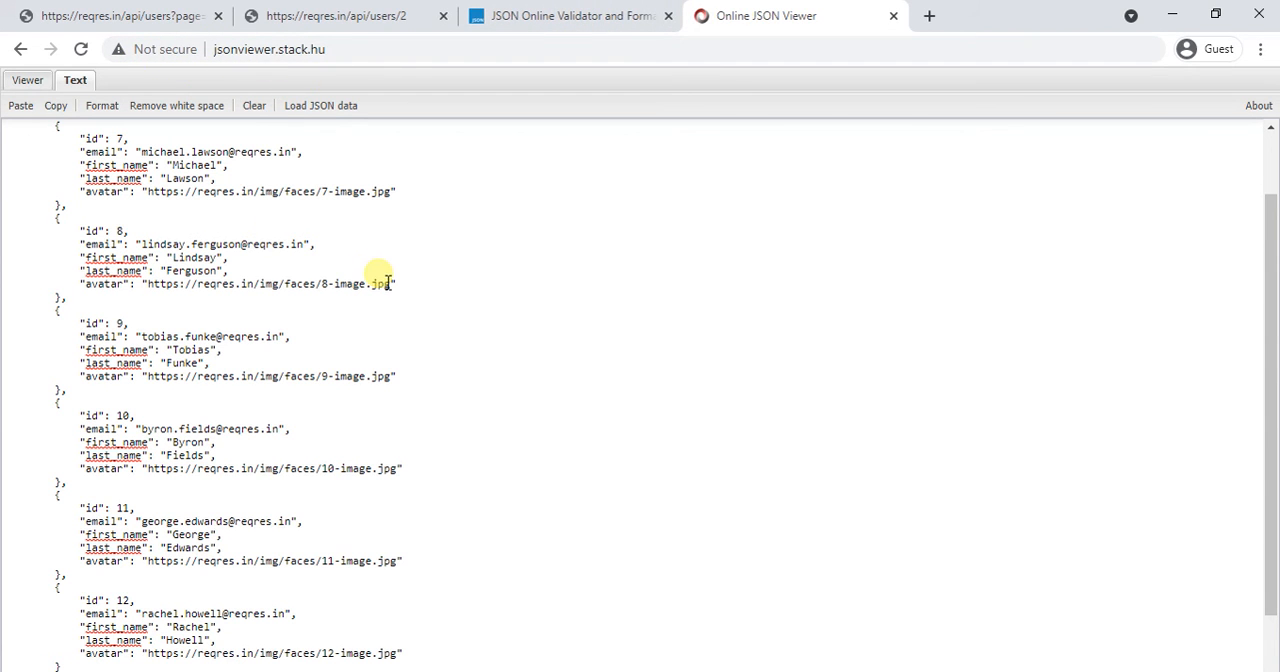
pyautogui.scroll(2, 387, 283)
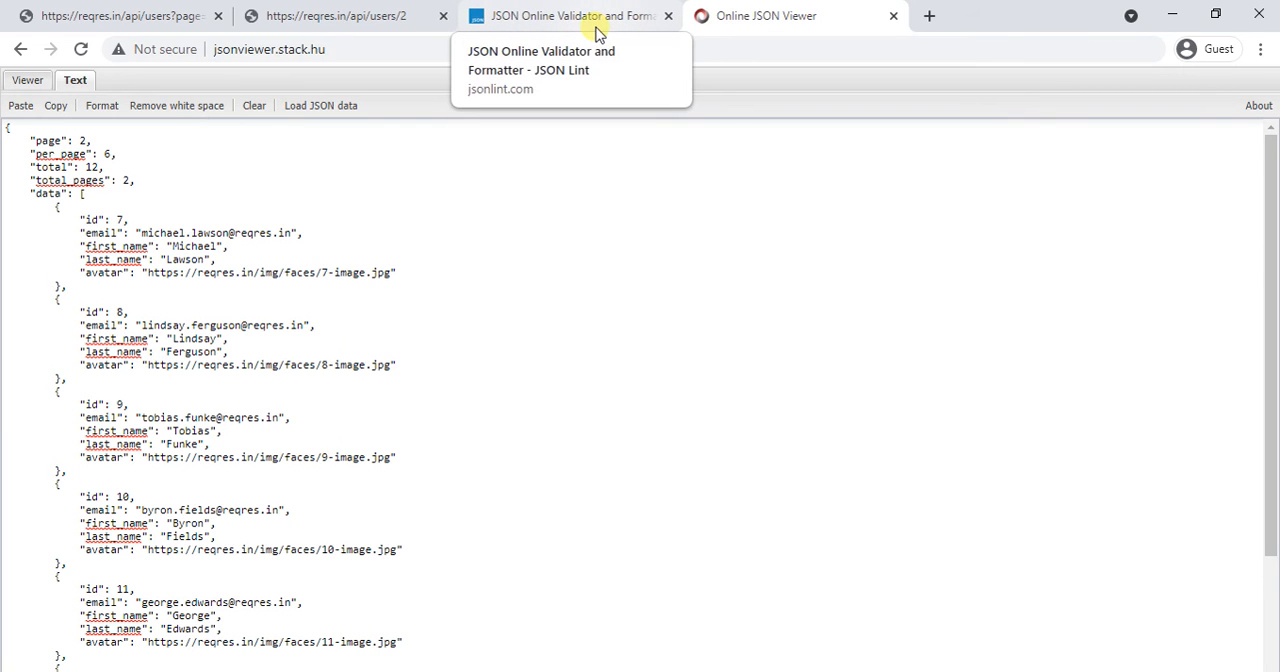
pyautogui.click(363, 18)
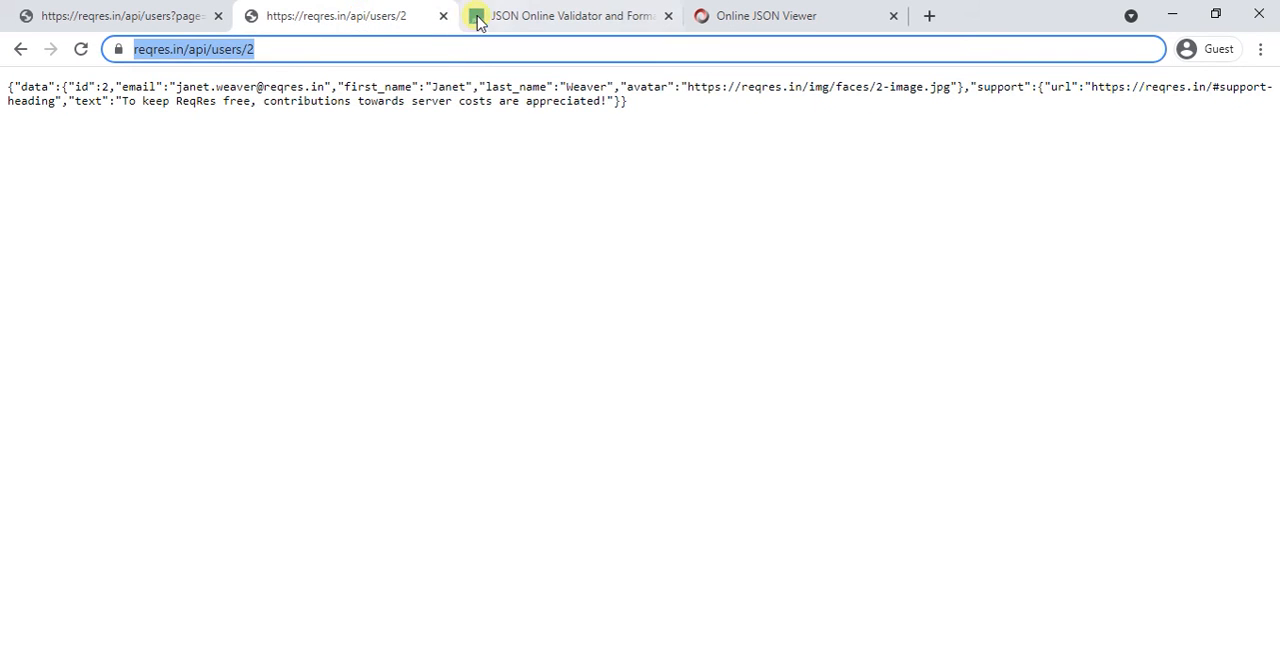
pyautogui.click(155, 16)
pyautogui.click(20, 49)
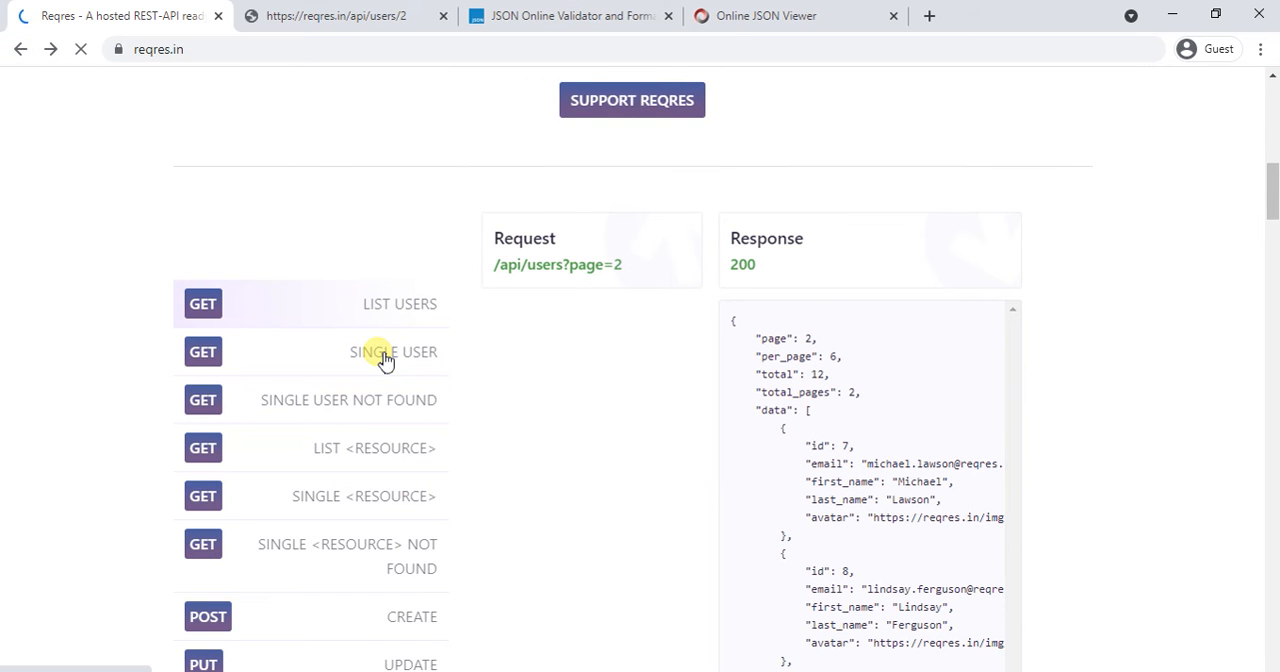
pyautogui.click(384, 358)
pyautogui.click(535, 266)
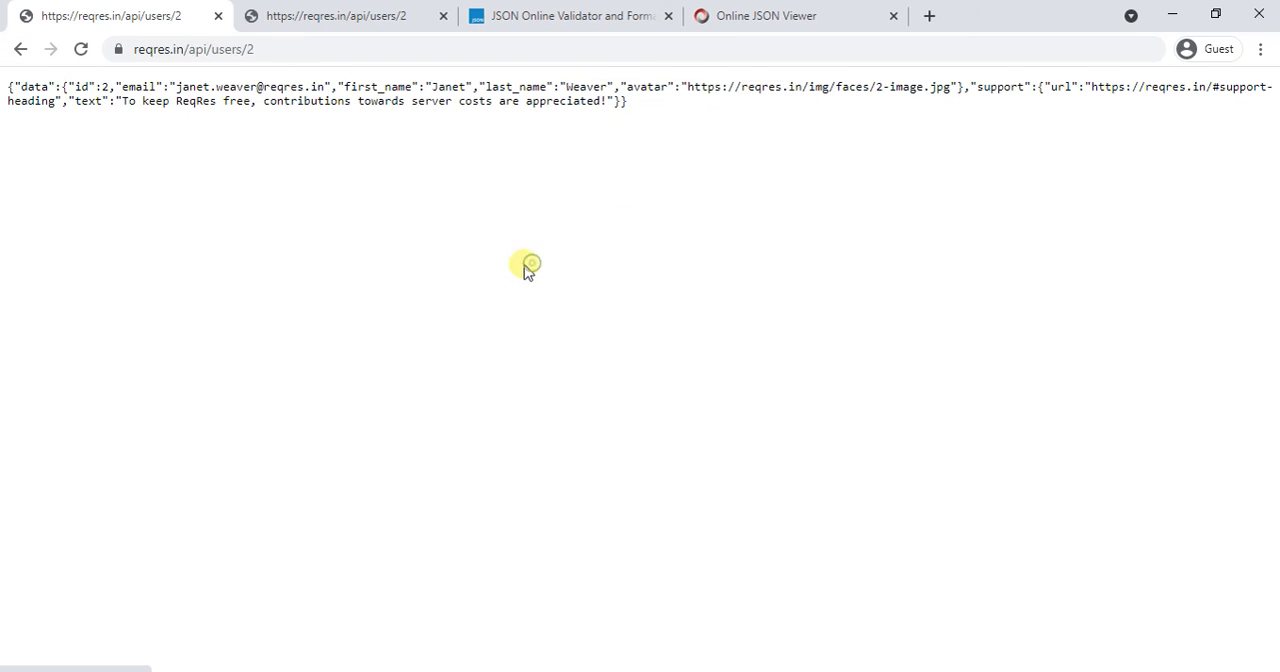
pyautogui.click(300, 50)
pyautogui.hotkey('ctrl', 'c')
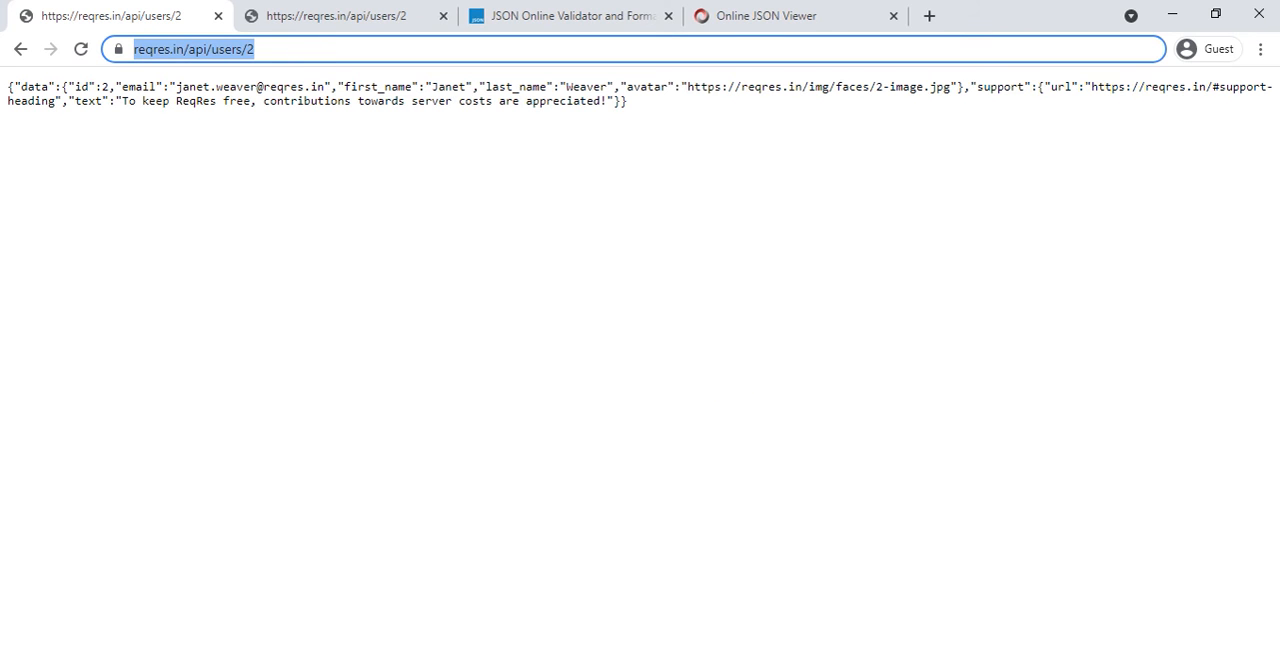
# Step: Switch back to Postman and add a request named GET_Singleuser to the GET Requests folder
pyautogui.hotkey('alt', 'Tab')
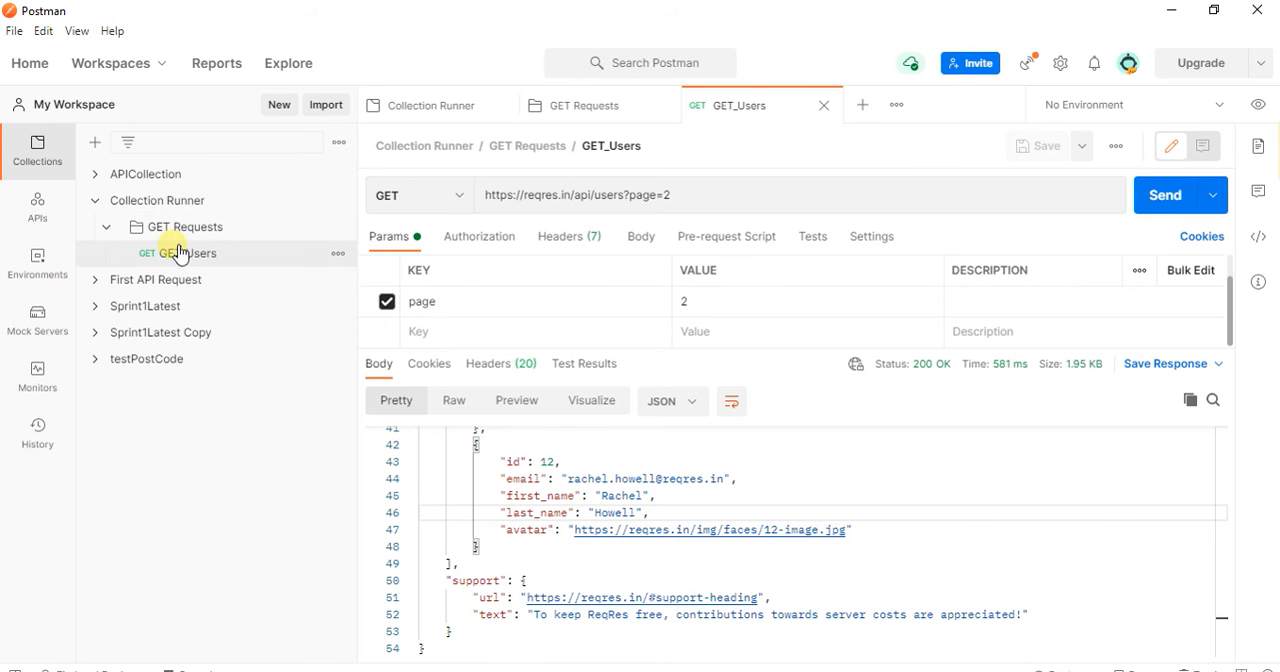
pyautogui.rightClick(258, 237)
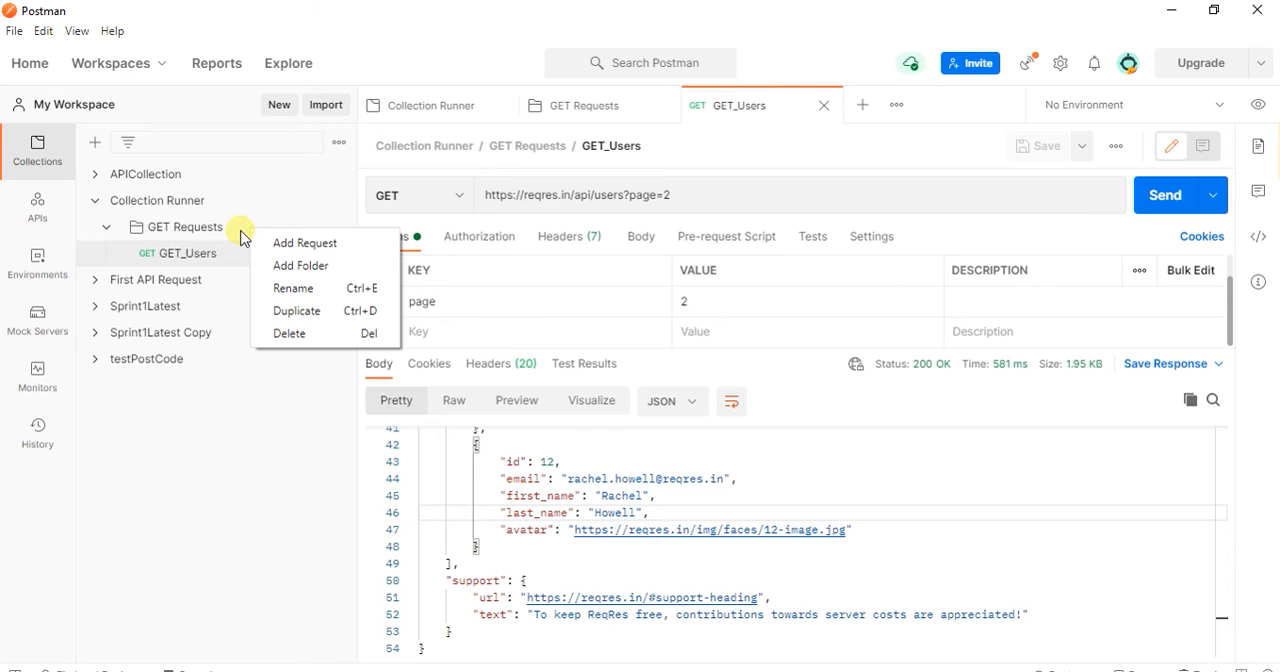
pyautogui.click(300, 243)
pyautogui.rightClick(197, 280)
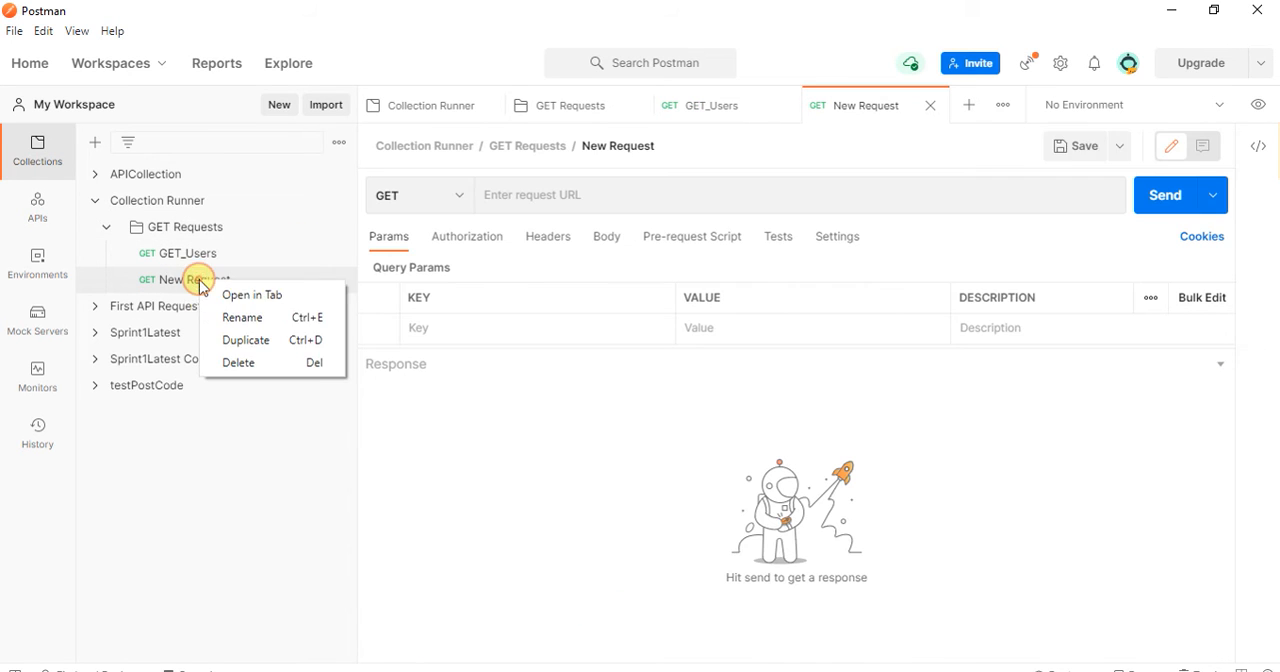
pyautogui.click(244, 318)
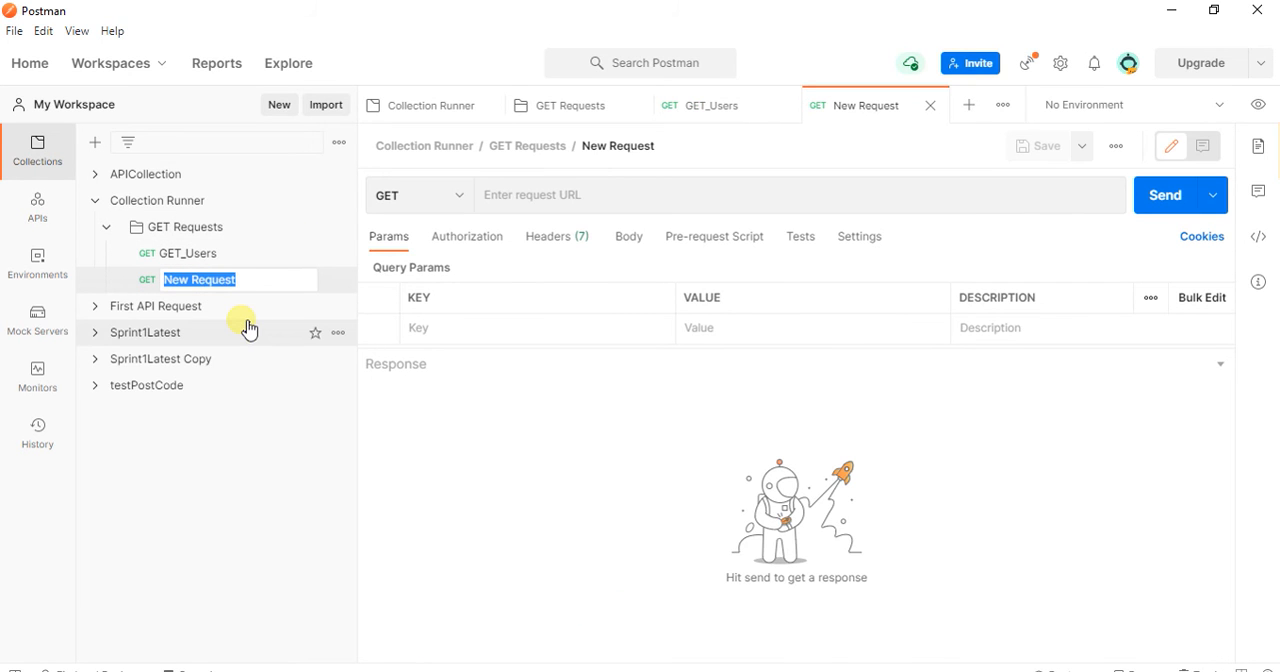
pyautogui.write('Singleuser')
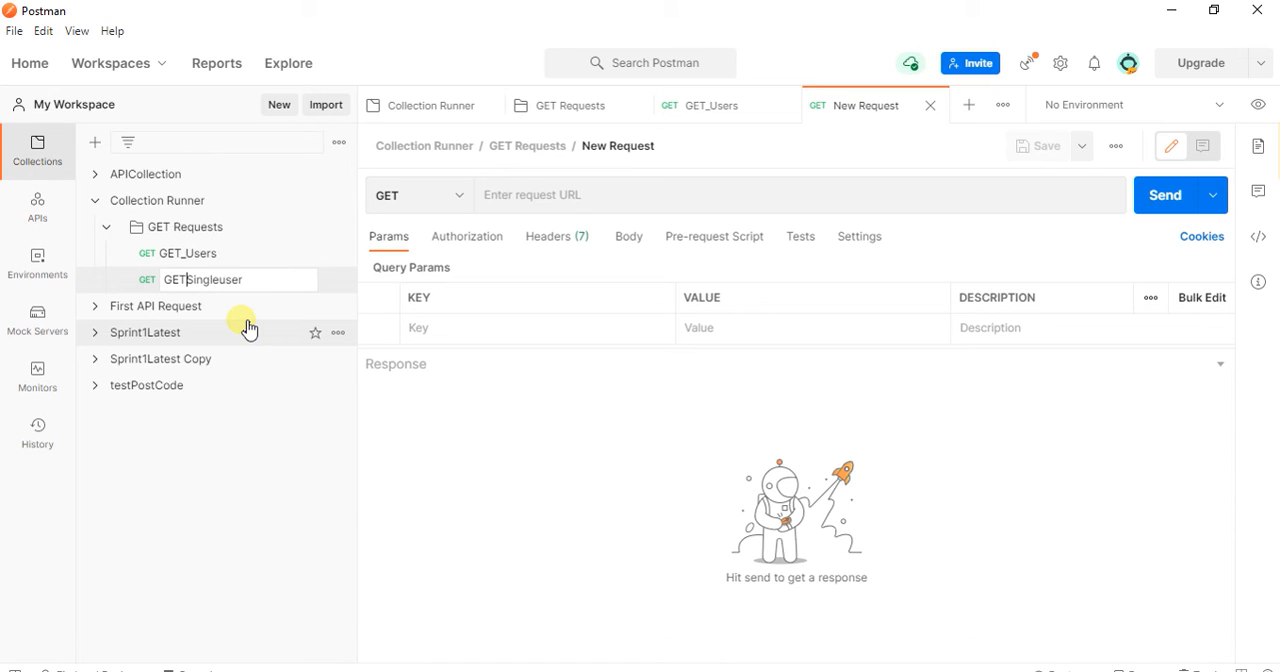
pyautogui.click(543, 445)
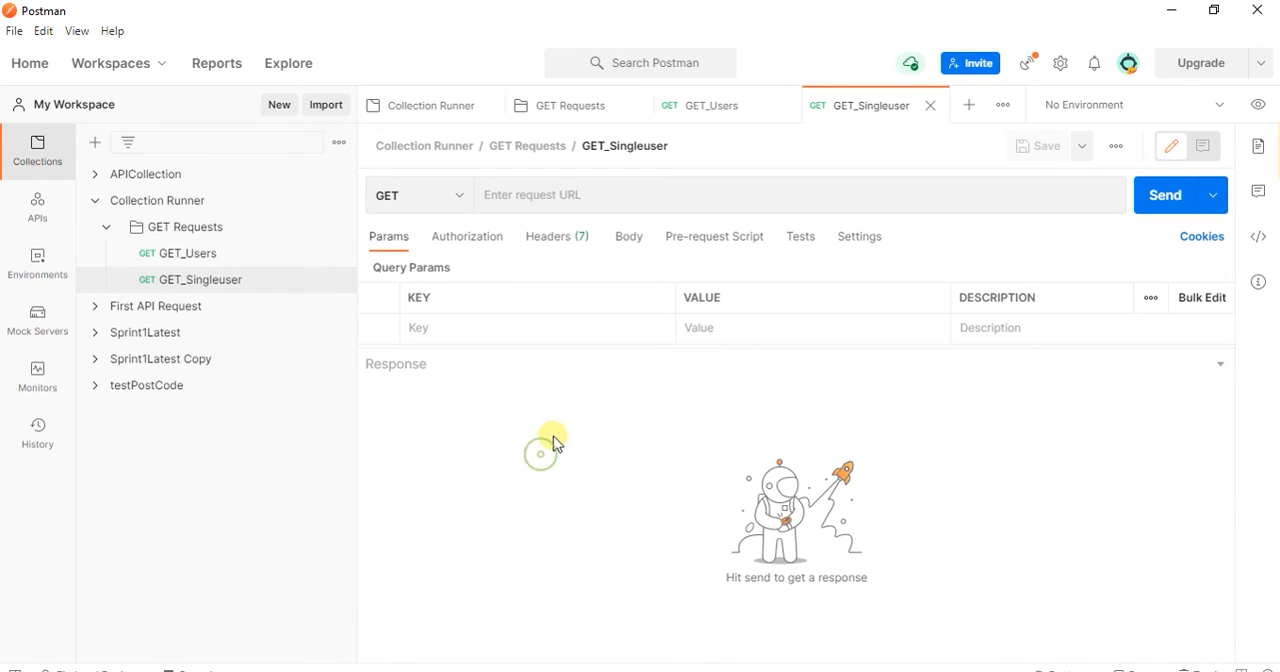
pyautogui.click(538, 195)
pyautogui.hotkey('ctrl', 'v')
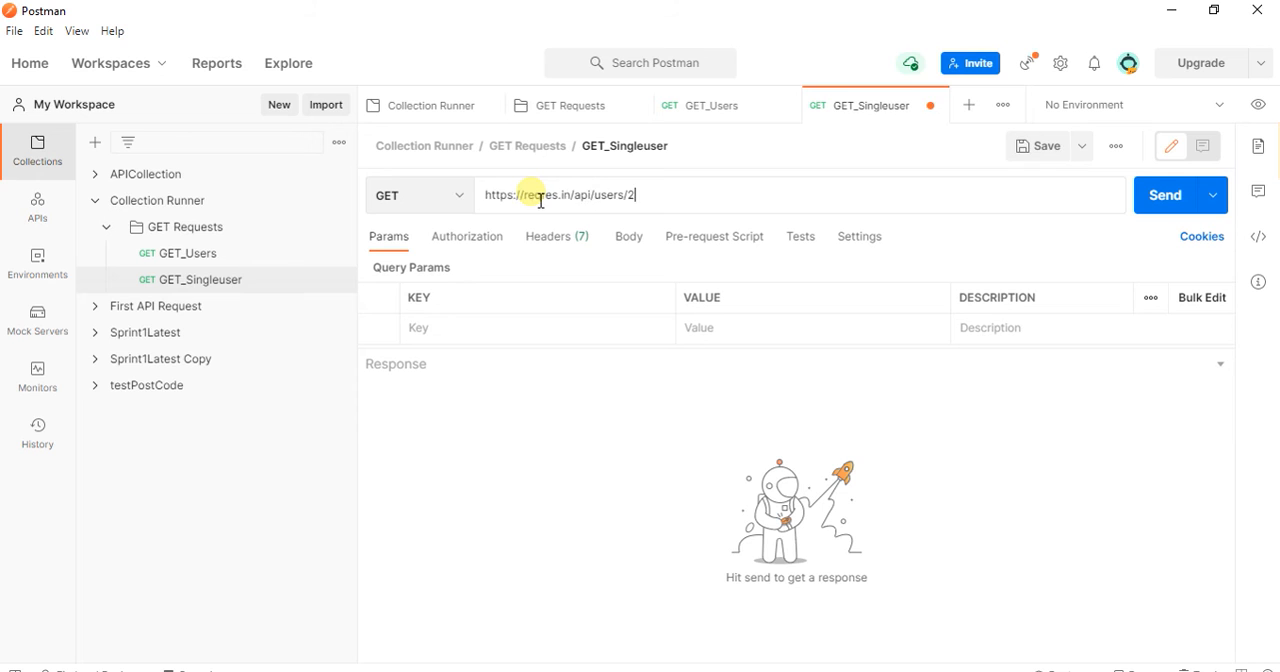
pyautogui.click(465, 200)
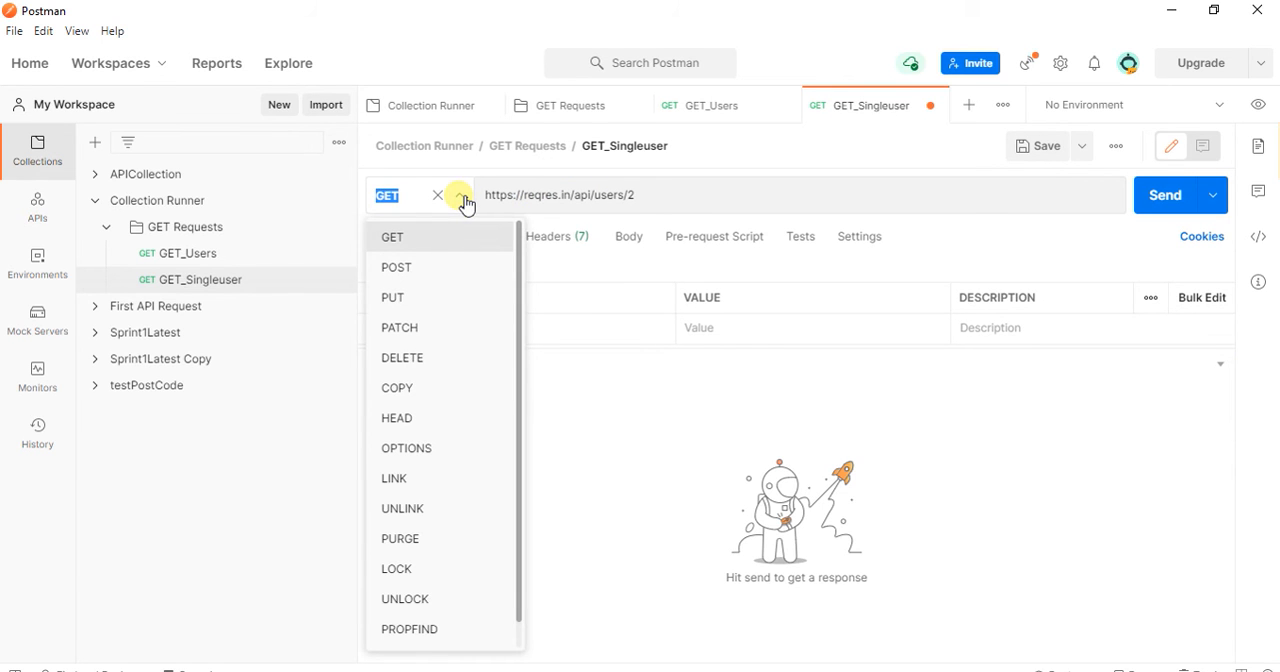
pyautogui.click(398, 240)
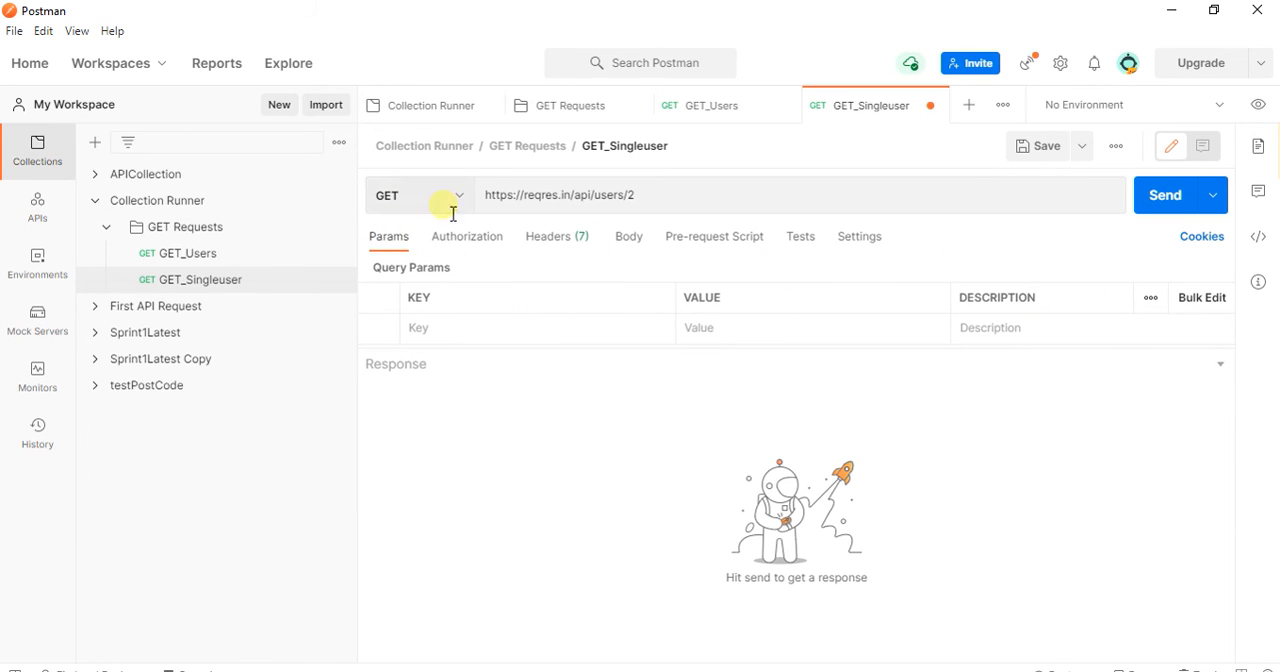
# Step: Send the GET_Singleuser request, check its response status, time and size, and save the request
pyautogui.click(1170, 201)
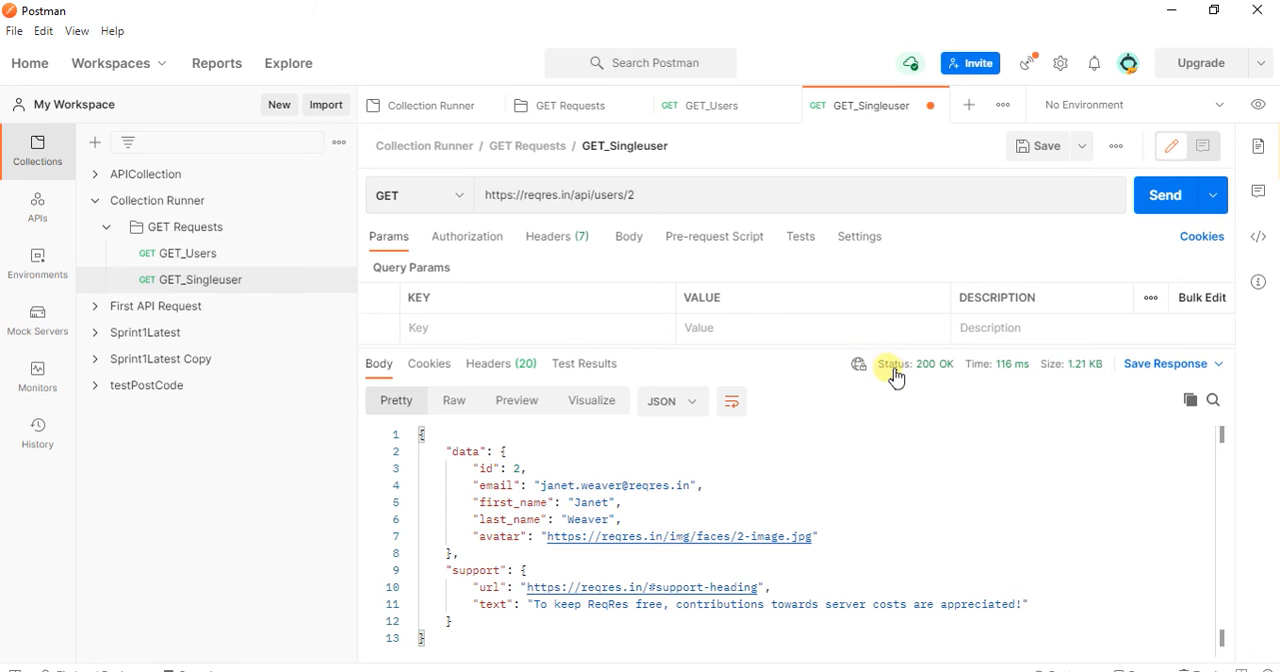
pyautogui.moveTo(944, 381)
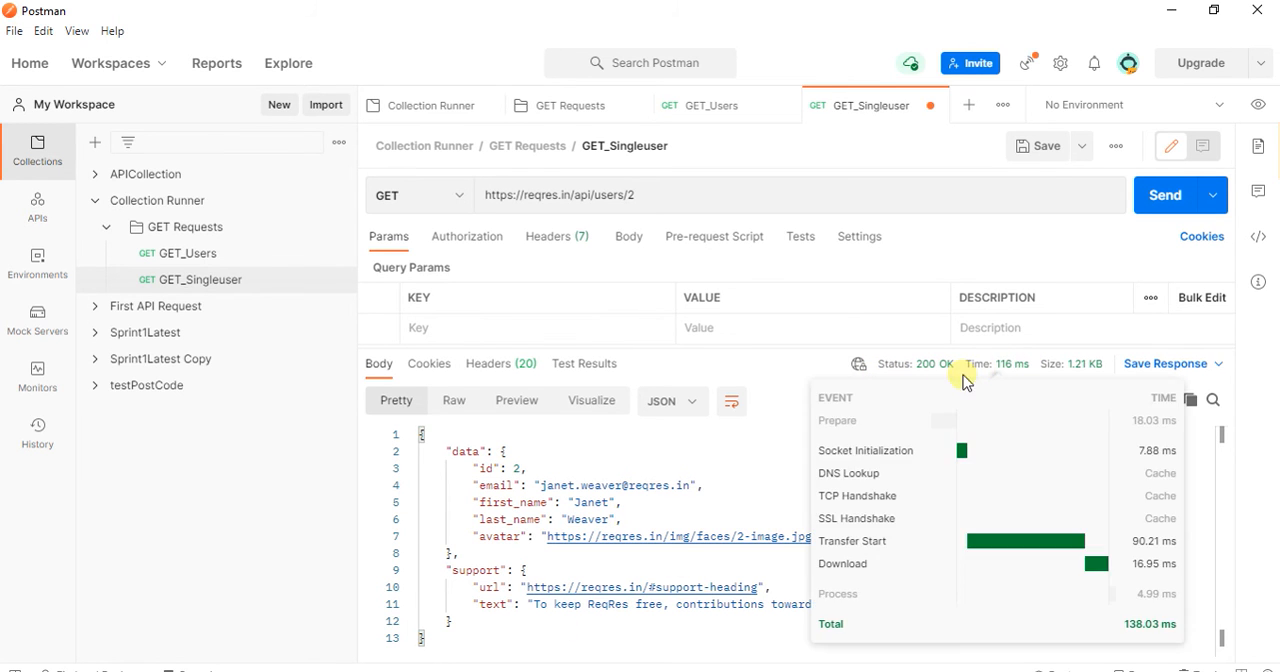
pyautogui.moveTo(1106, 374)
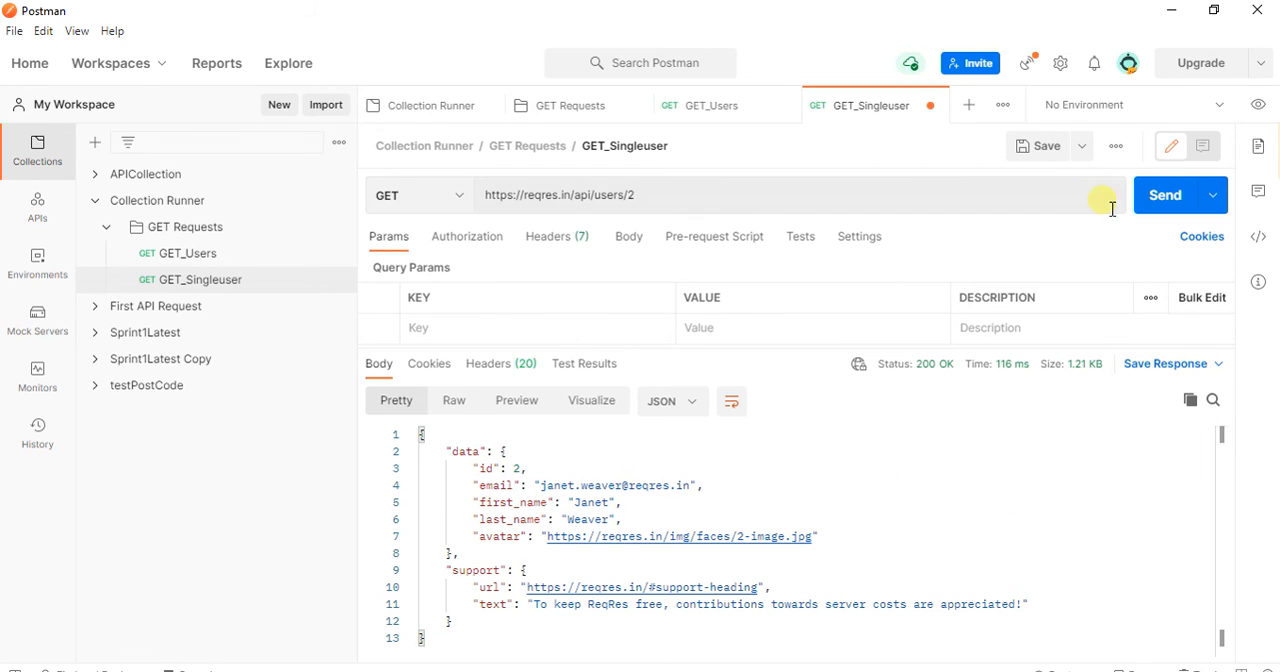
pyautogui.click(1055, 150)
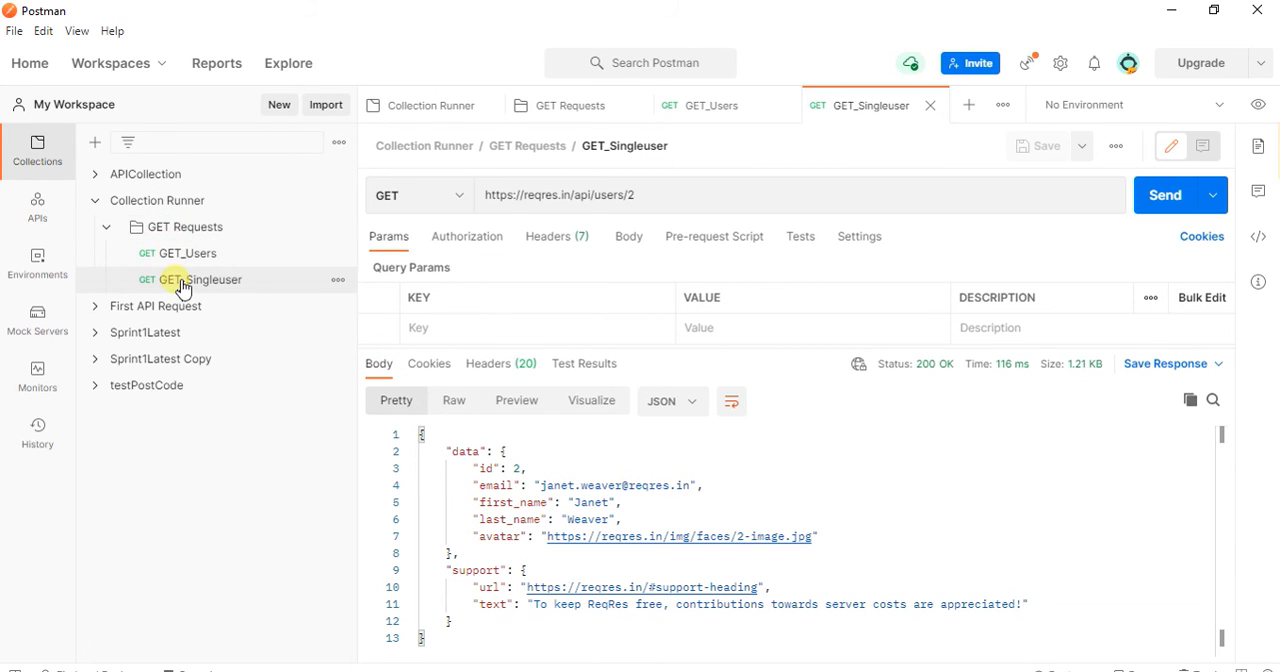
pyautogui.click(108, 230)
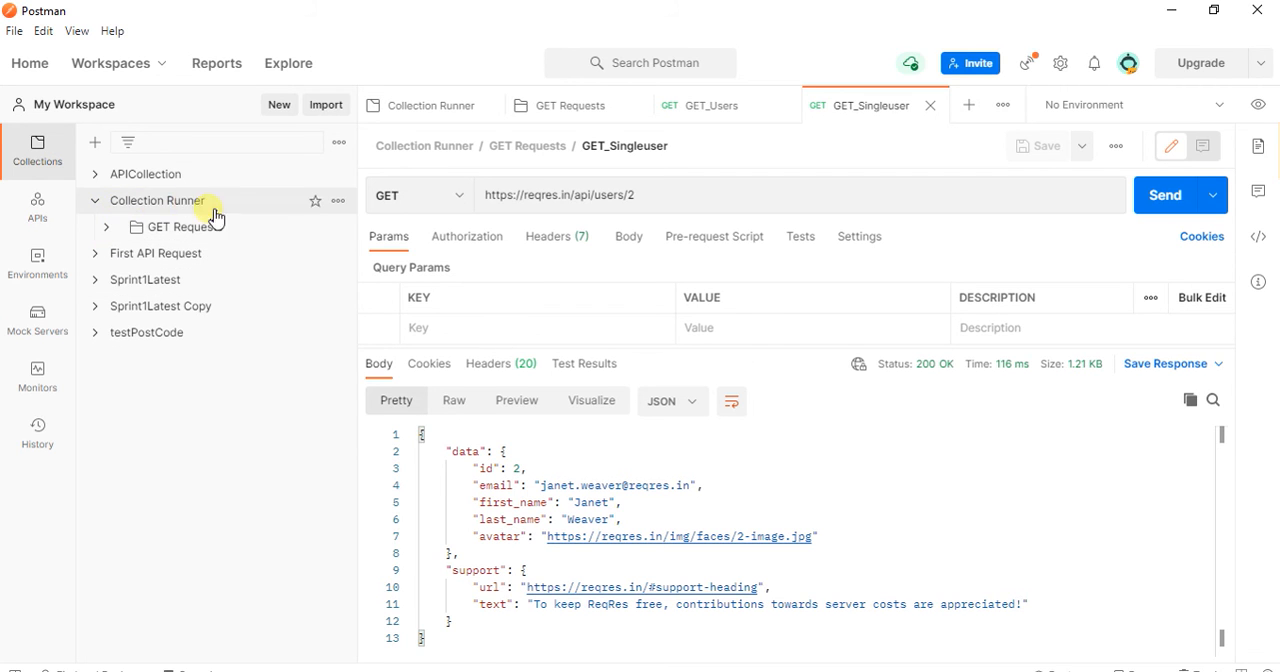
# Step: Run the Collection Runner collection with the GET_Users and GET_Singleuser requests, keeping the default run settings
pyautogui.click(109, 229)
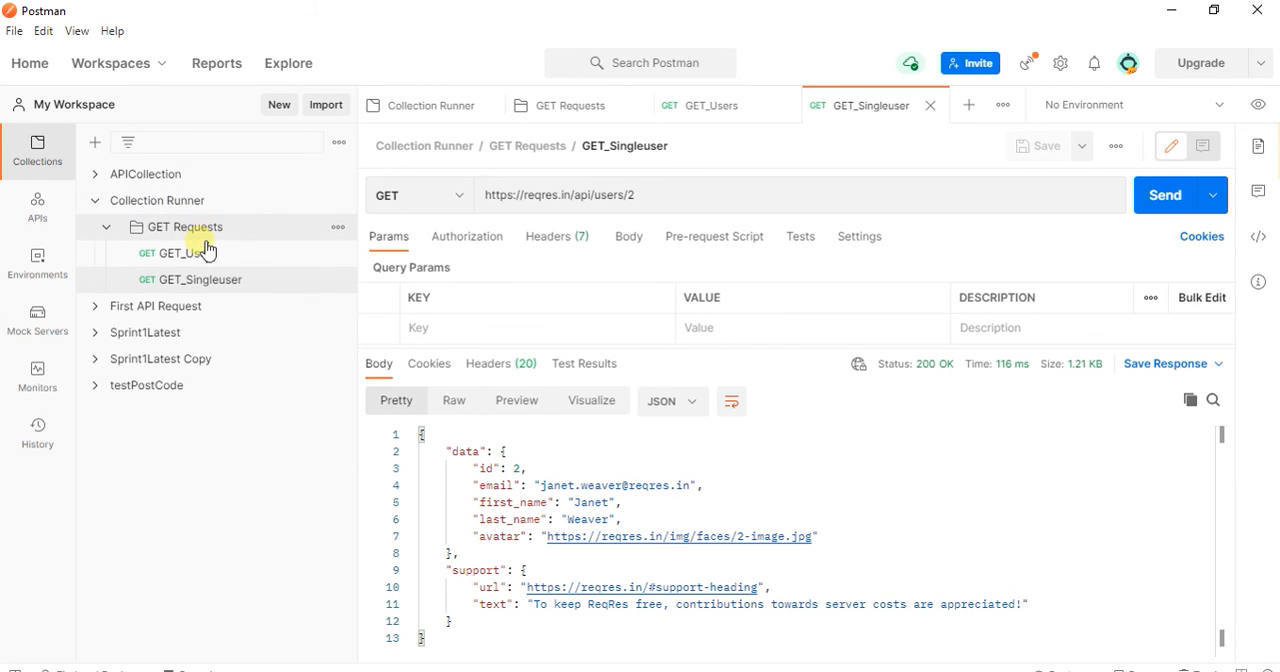
pyautogui.click(96, 201)
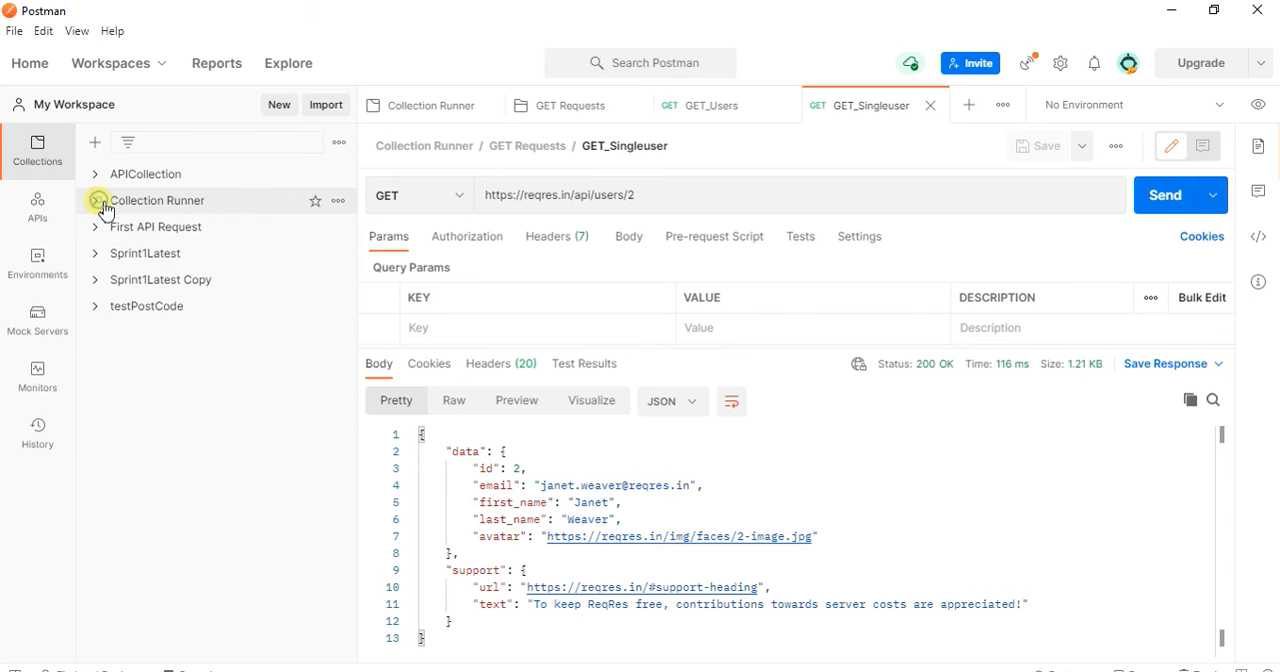
pyautogui.click(340, 203)
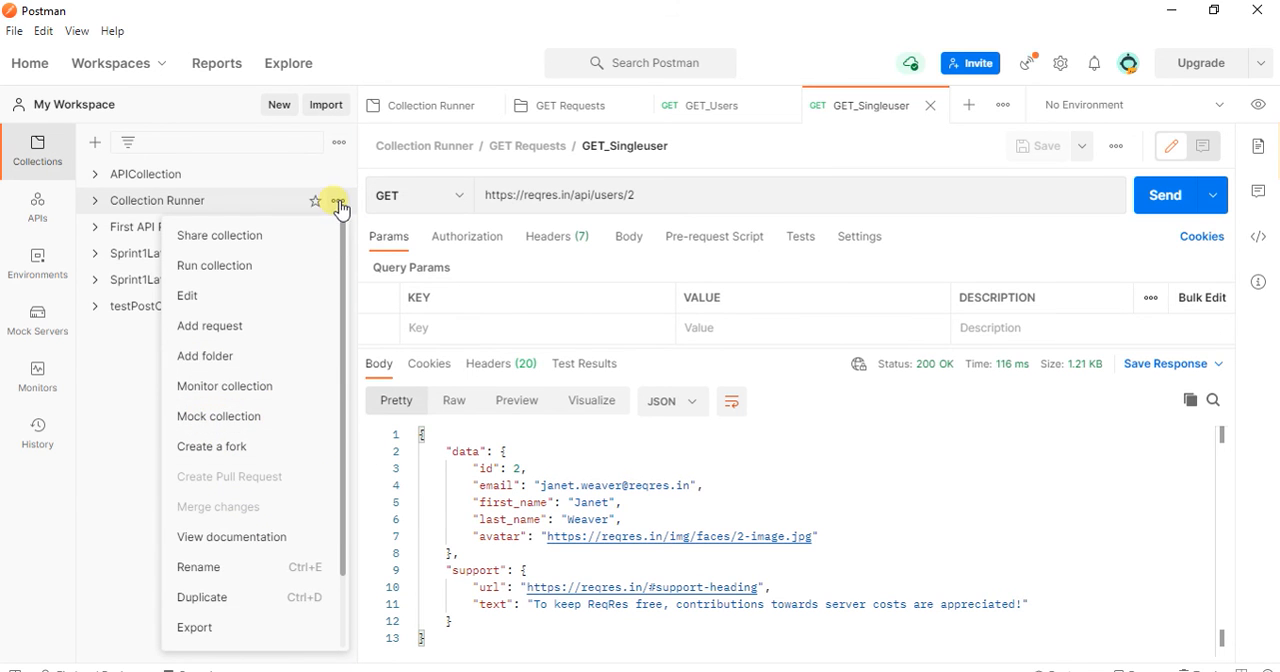
pyautogui.click(216, 266)
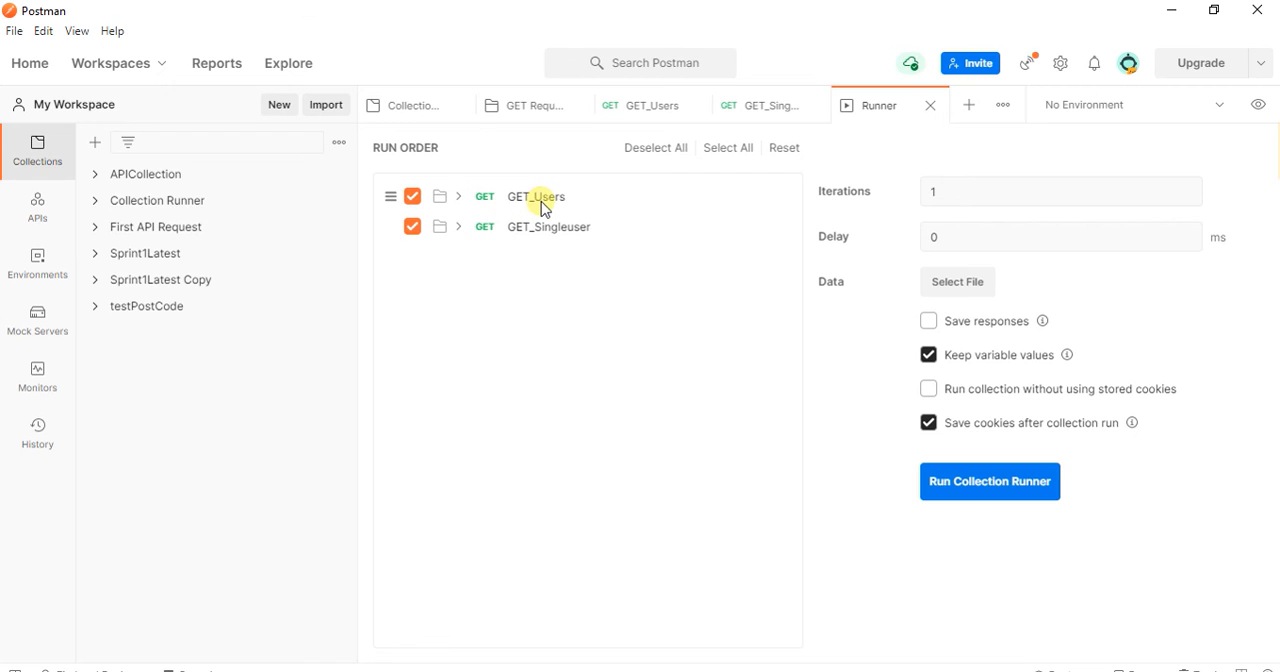
pyautogui.click(991, 484)
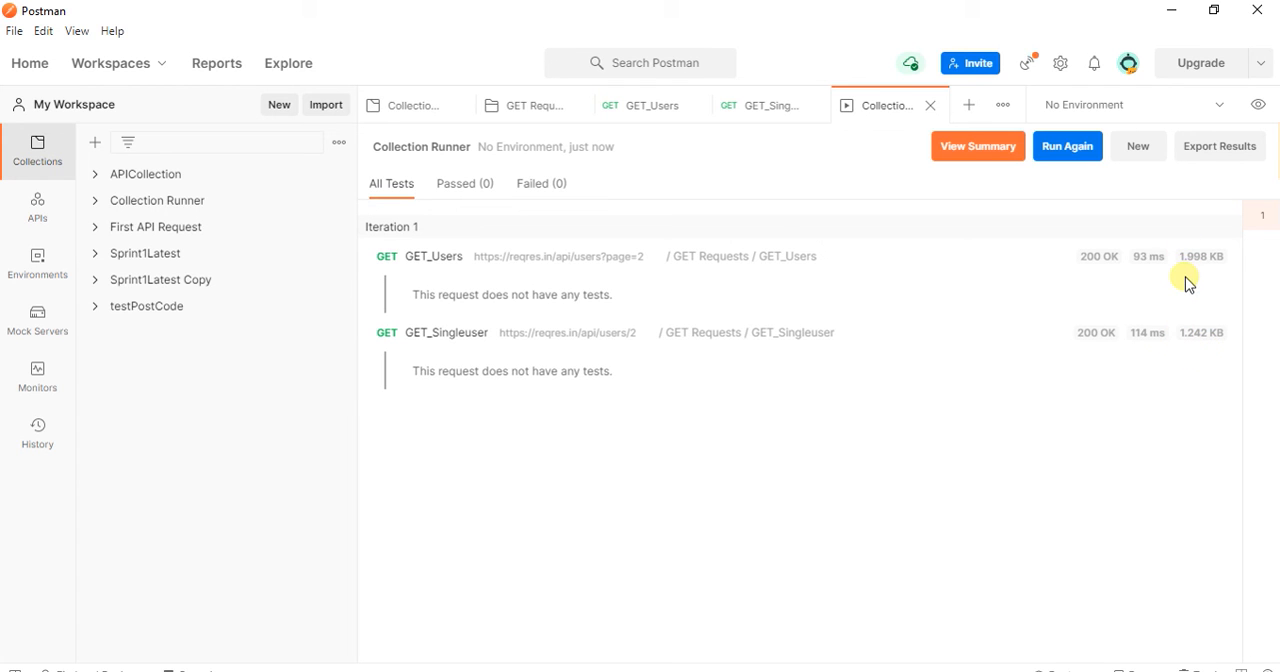
# Step: Review the run summary and the detailed results, and run the collection again with the same settings
pyautogui.click(974, 150)
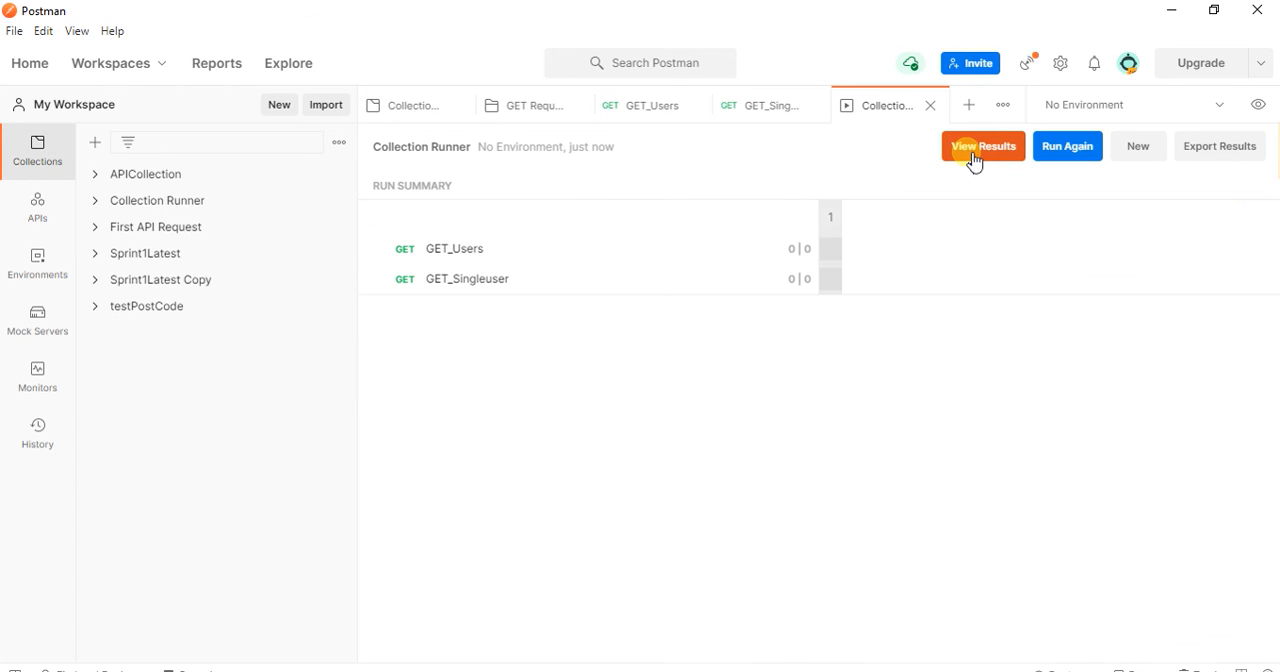
pyautogui.click(972, 158)
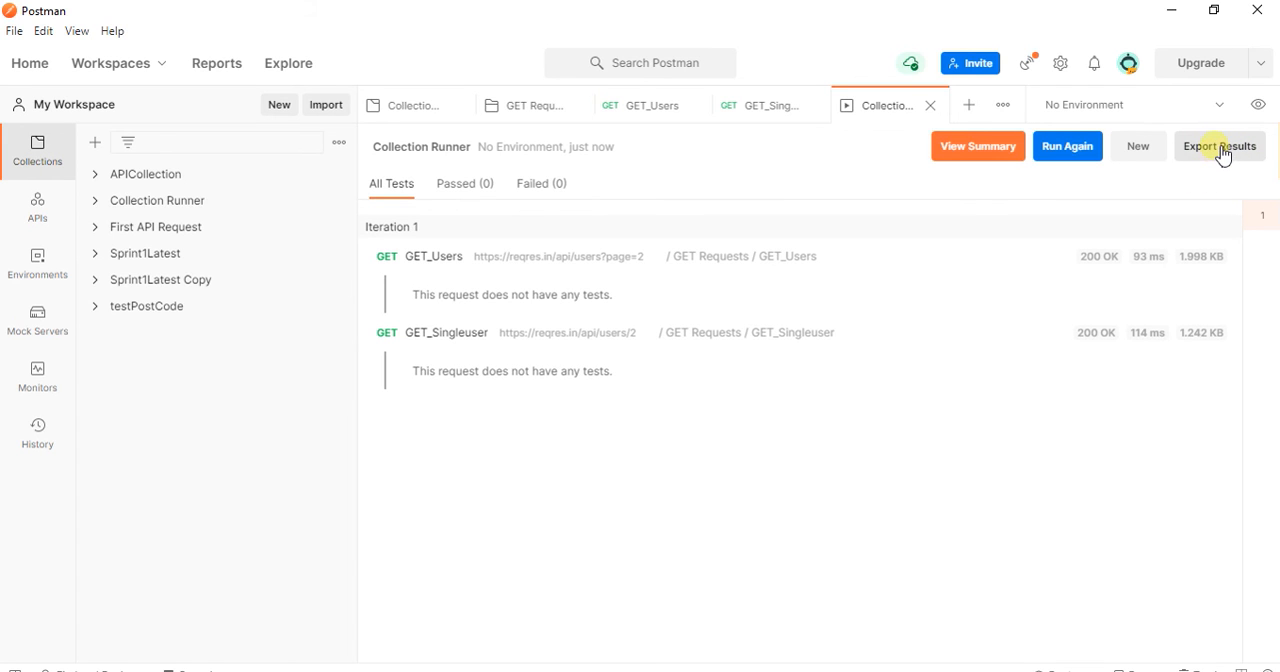
pyautogui.click(1066, 160)
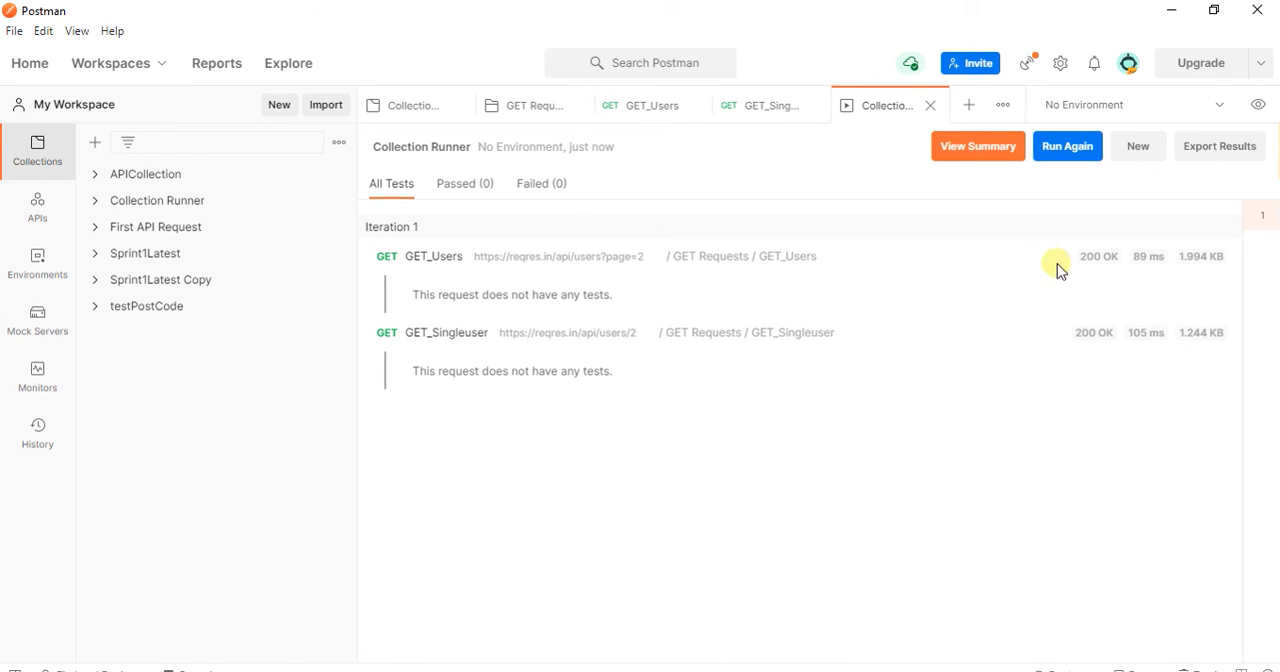
# Step: Close the run results and the GET_Singleuser request, and open a new run setup for the Collection Runner collection
pyautogui.click(930, 105)
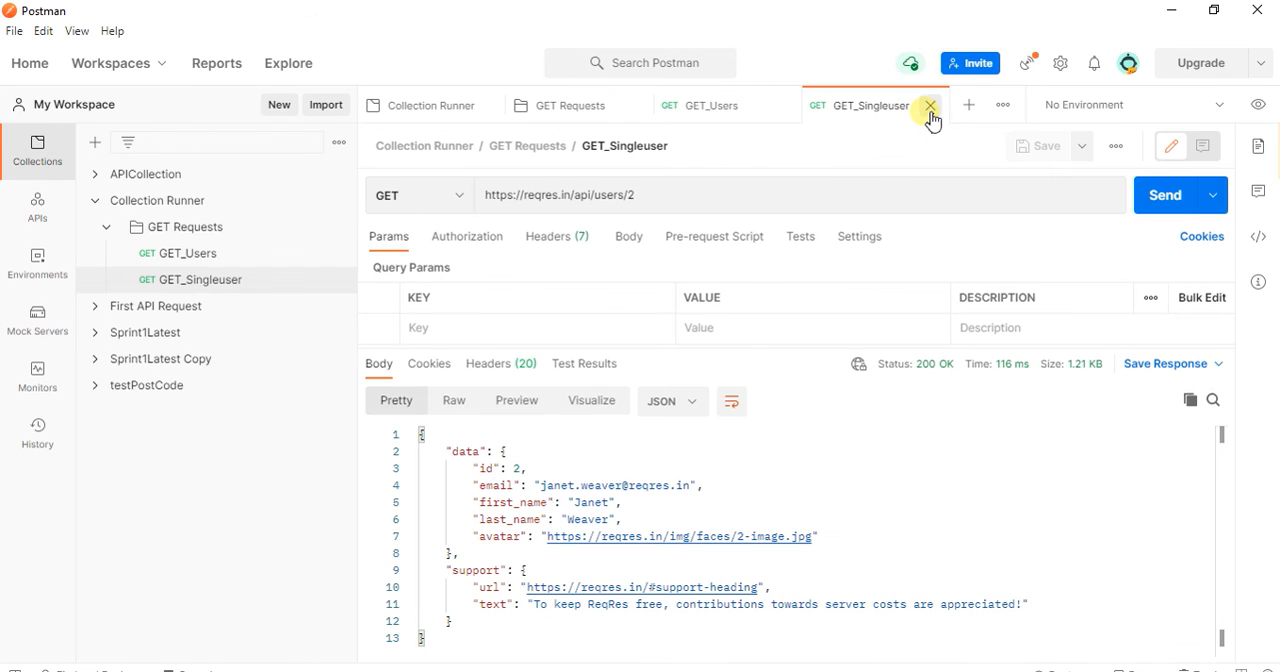
pyautogui.click(930, 105)
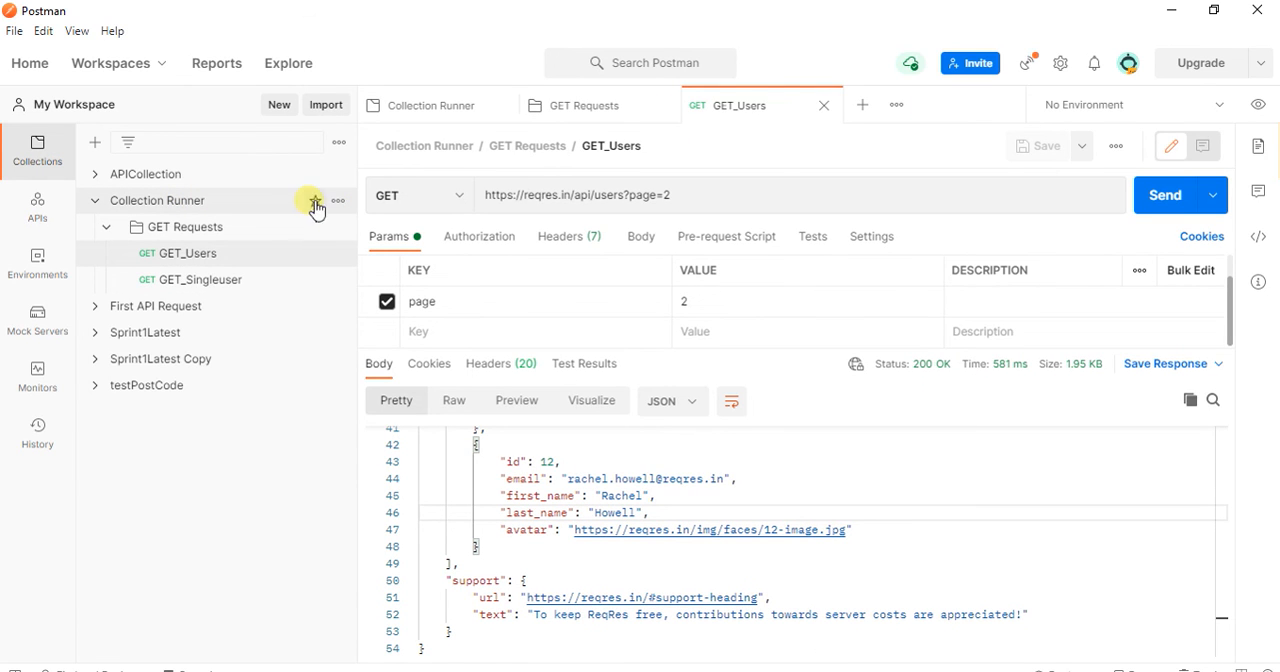
pyautogui.click(340, 203)
pyautogui.click(232, 265)
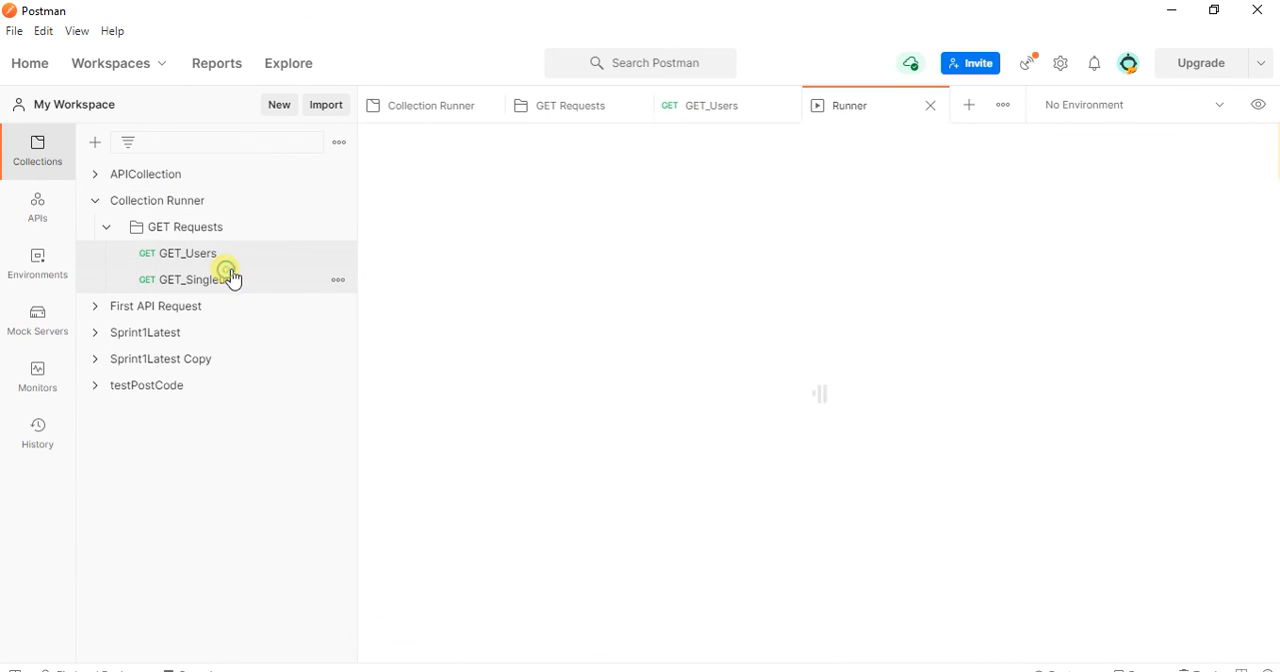
# Step: Set the run's iterations to 2 and run the Collection Runner collection
pyautogui.click(944, 194)
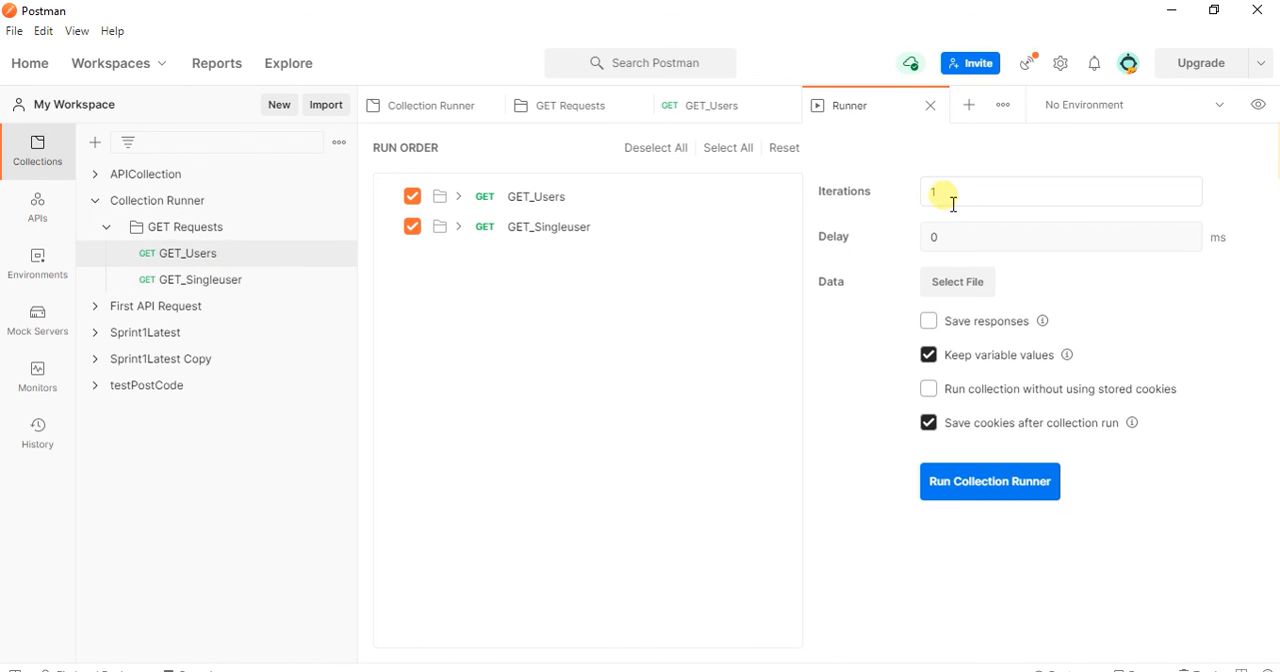
pyautogui.press('BackSpace')
pyautogui.write('2')
pyautogui.click(960, 487)
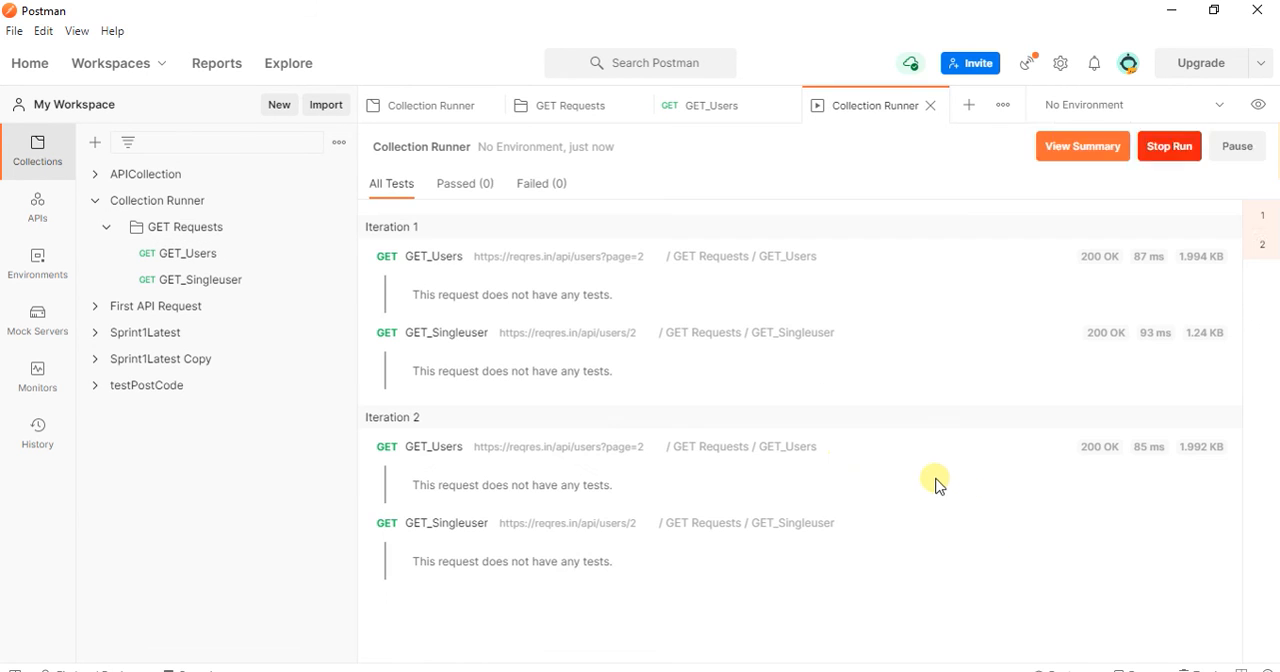